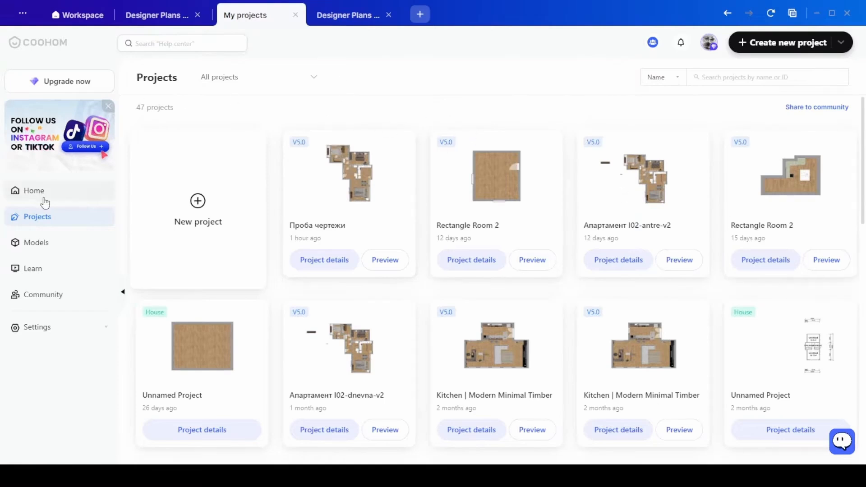
Step: Open the home page and skim its recent projects, room templates and tutorial courses
left_click(23, 196)
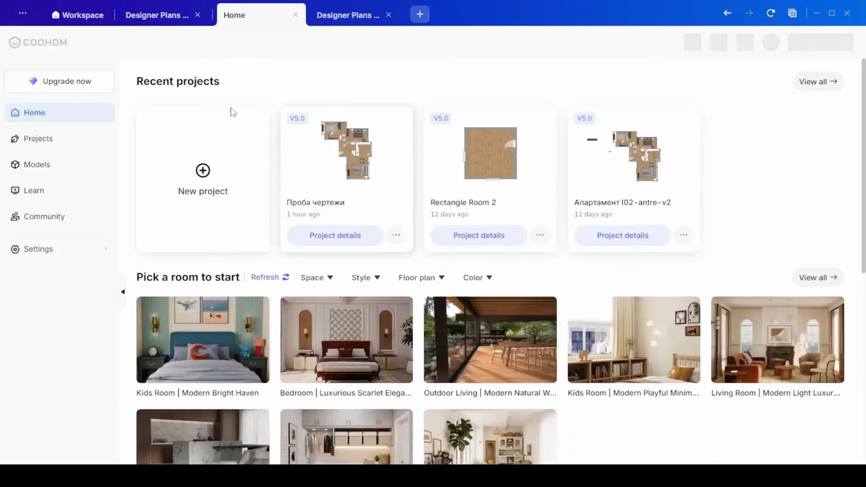
scroll(194, 366, "down", 7)
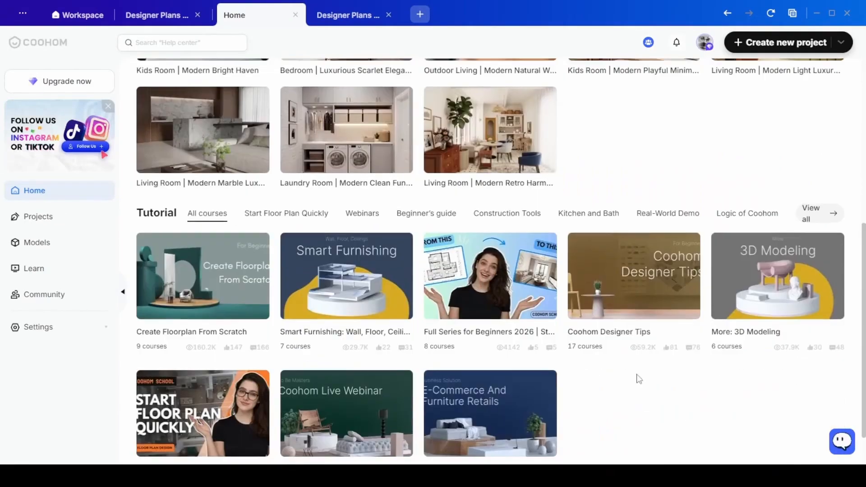
scroll(509, 329, "down", 2)
scroll(542, 342, "up", 8)
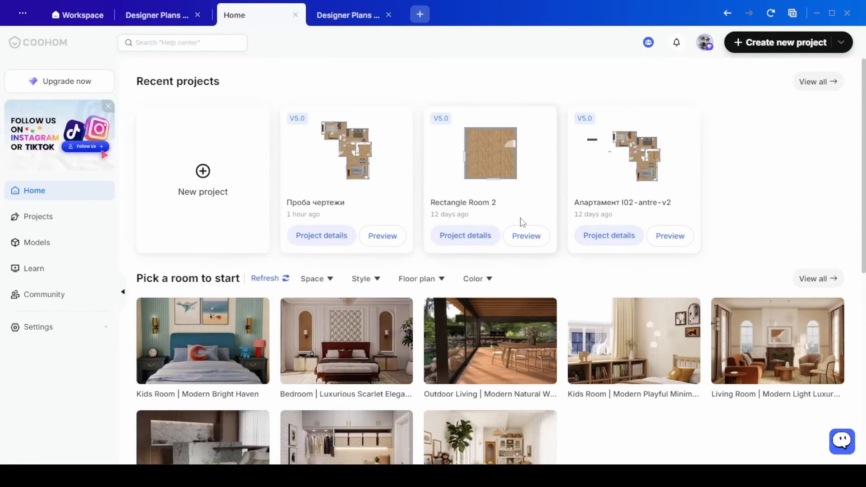
Step: Examine the new project options, the templates under Pick a room to start and the courses in the Tutorial section
mouse_move(186, 216)
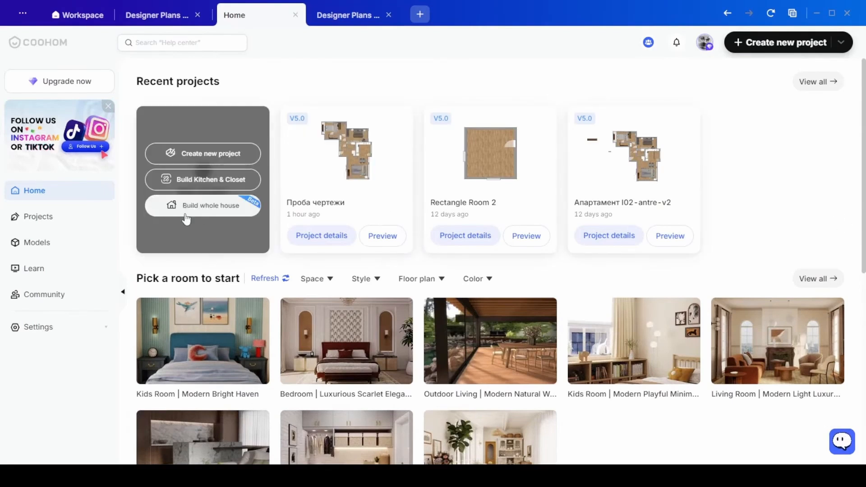
mouse_move(190, 363)
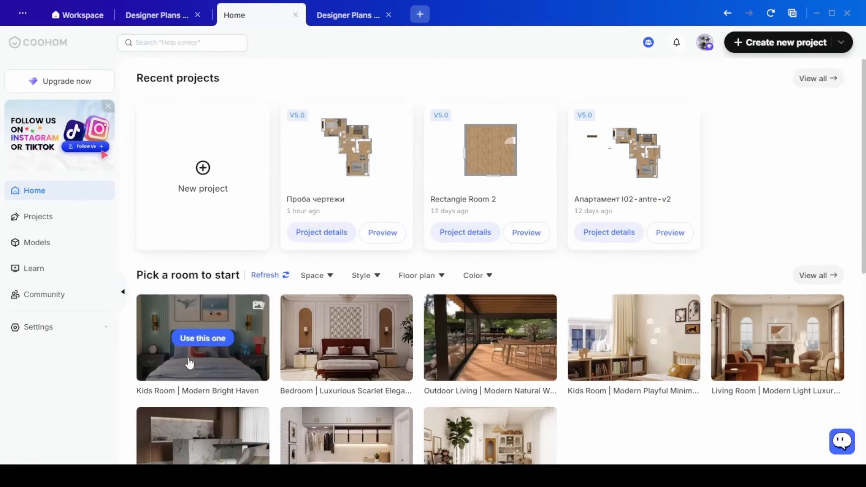
scroll(189, 363, "down", 1)
mouse_move(556, 321)
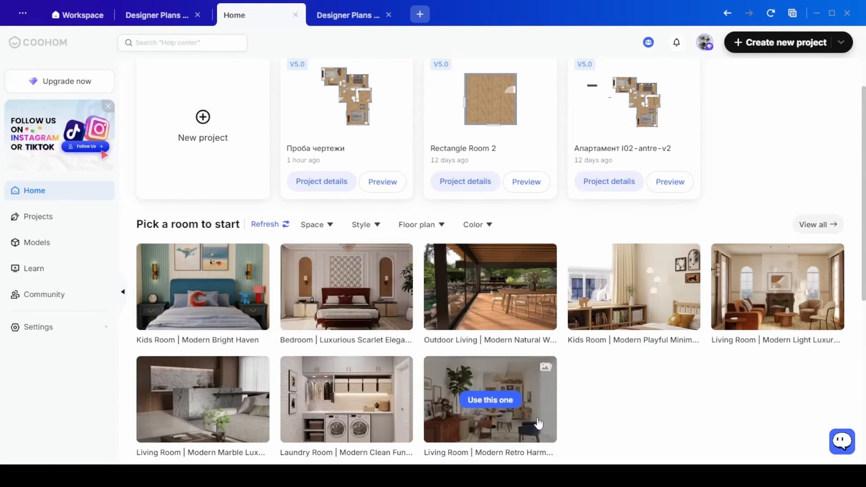
scroll(649, 415, "down", 2)
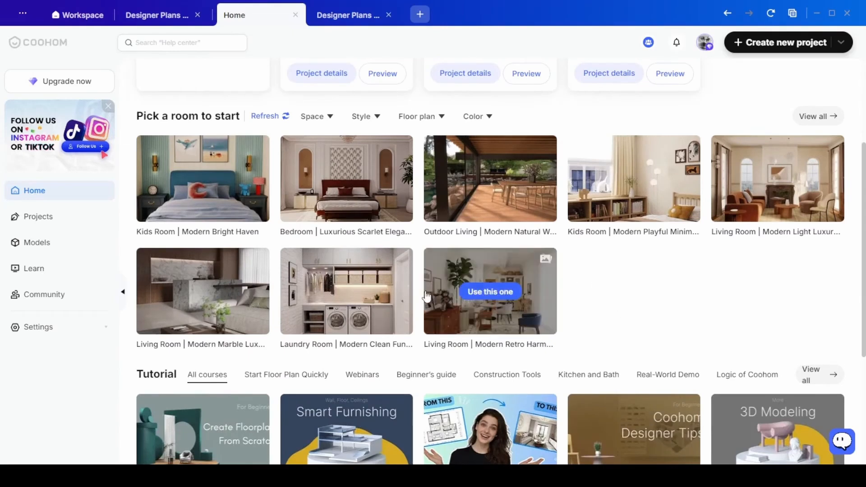
scroll(451, 293, "down", 4)
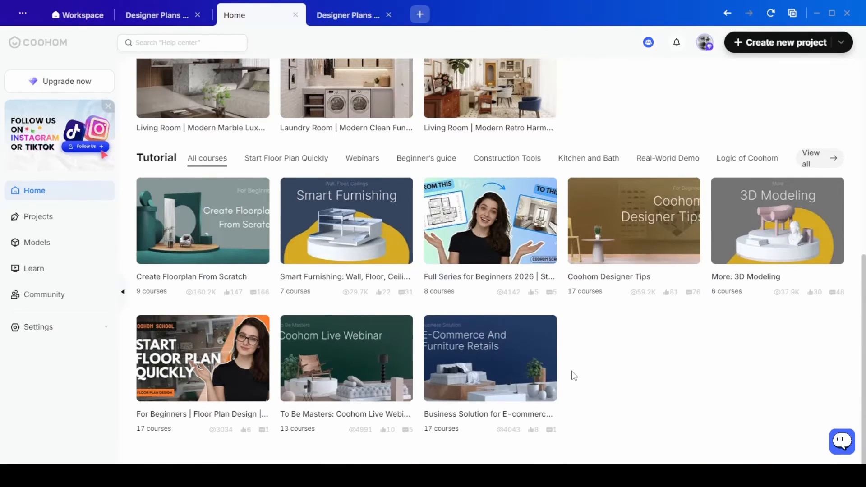
scroll(613, 371, "up", 2)
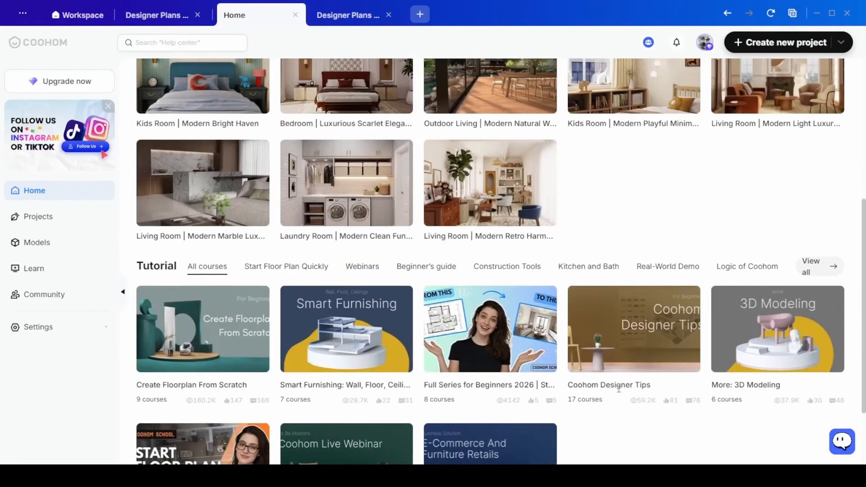
scroll(627, 370, "up", 4)
scroll(637, 375, "up", 1)
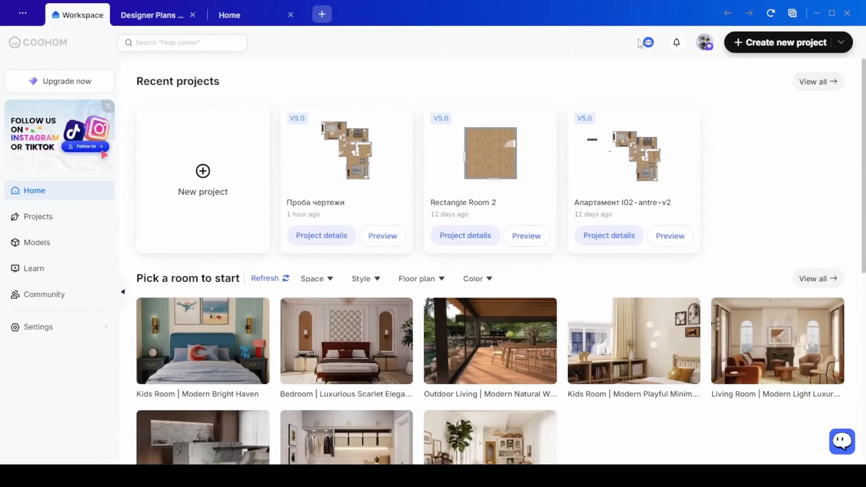
Step: Open Plans and pricing from the account profile and find the Compare our plans table
left_click(706, 45)
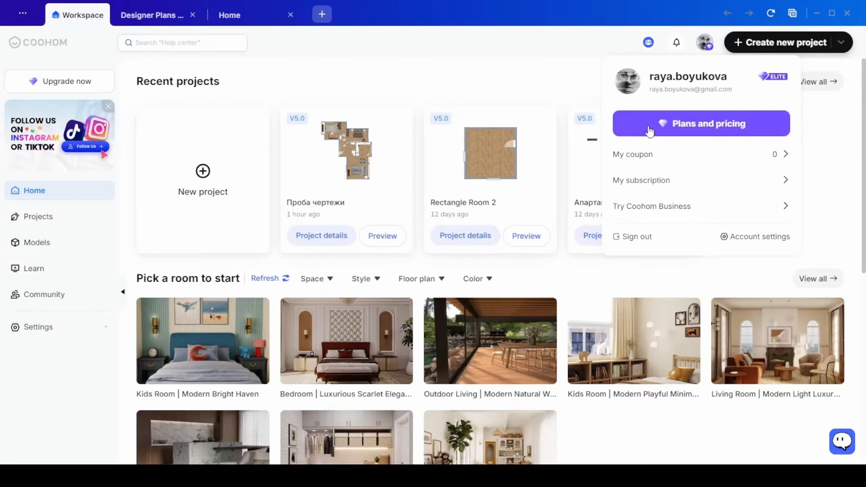
left_click(692, 130)
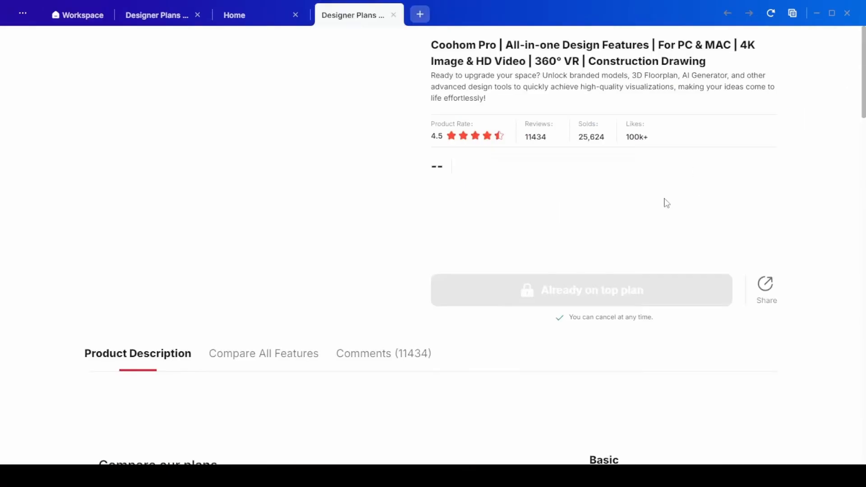
scroll(574, 224, "down", 10)
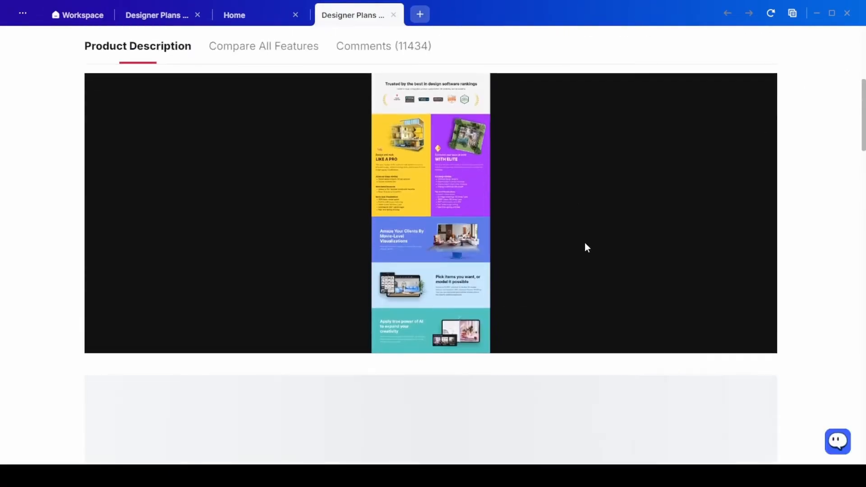
scroll(588, 244, "down", 15)
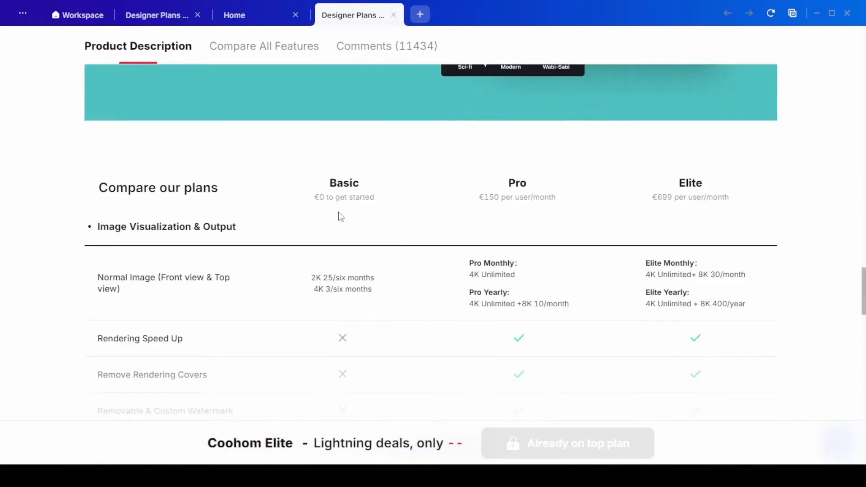
scroll(368, 233, "down", 5)
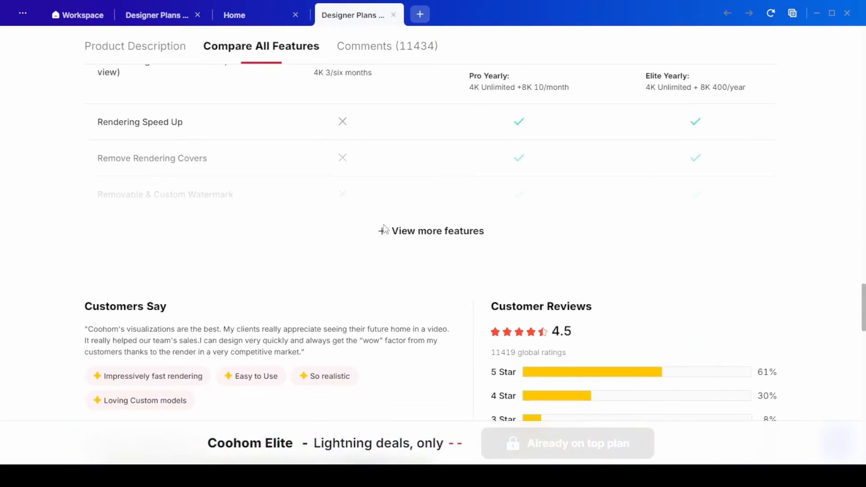
Step: Expand the plan comparison to show more features and look through the categories for Basic, Pro and Elite
left_click(419, 232)
scroll(368, 235, "down", 3)
scroll(354, 294, "down", 10)
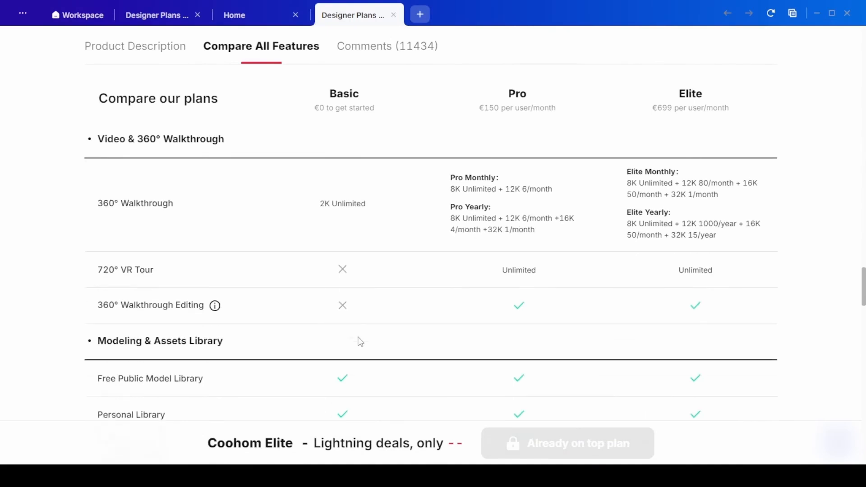
scroll(360, 343, "down", 2)
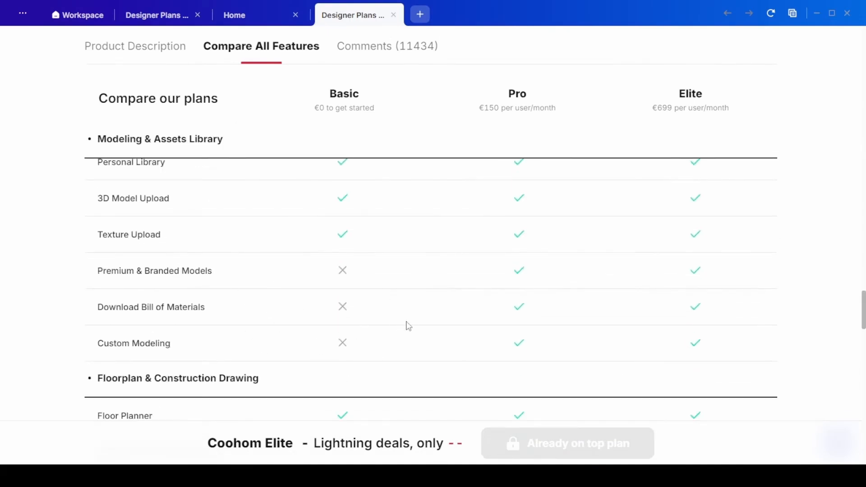
scroll(408, 326, "down", 2)
scroll(408, 326, "down", 2)
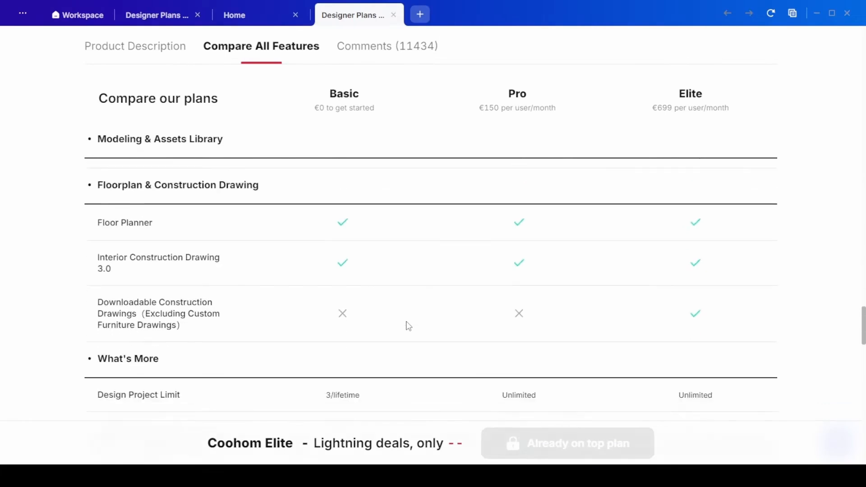
scroll(408, 326, "up", 7)
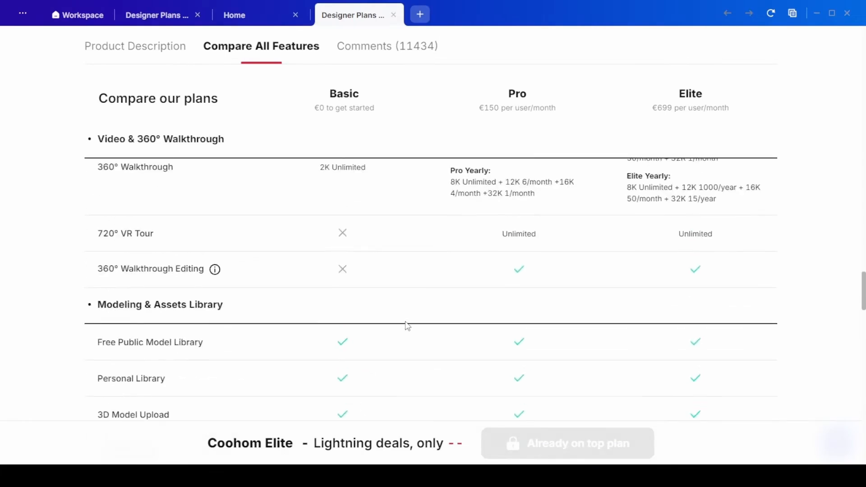
scroll(407, 326, "up", 4)
scroll(405, 321, "up", 8)
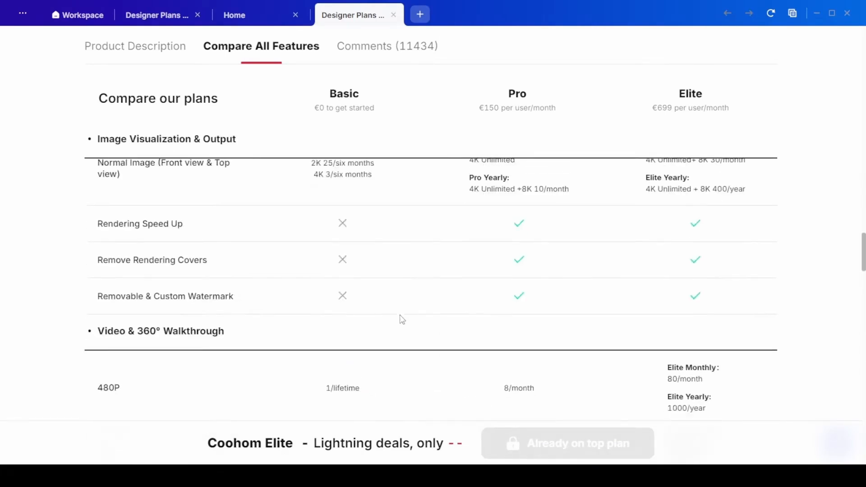
Step: Compare the Image Visualization & Output and Video & 360° Walkthrough allowances across the three plans
scroll(354, 303, "down", 3)
scroll(356, 303, "down", 5)
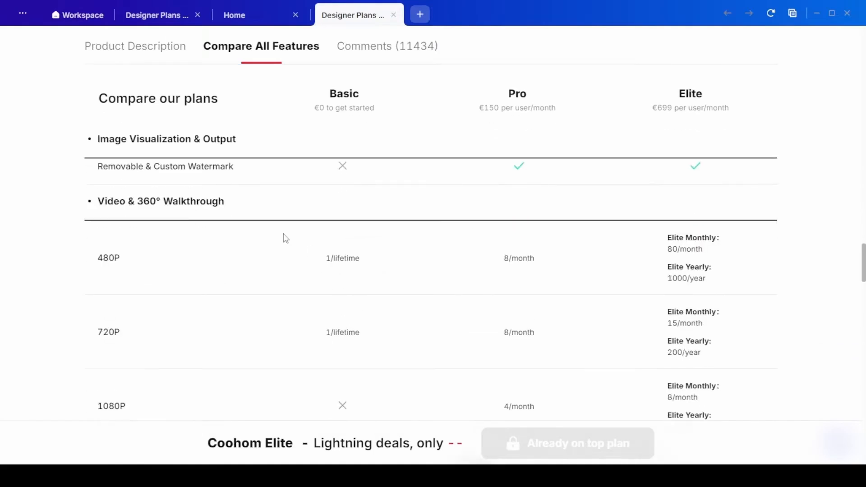
scroll(347, 273, "up", 5)
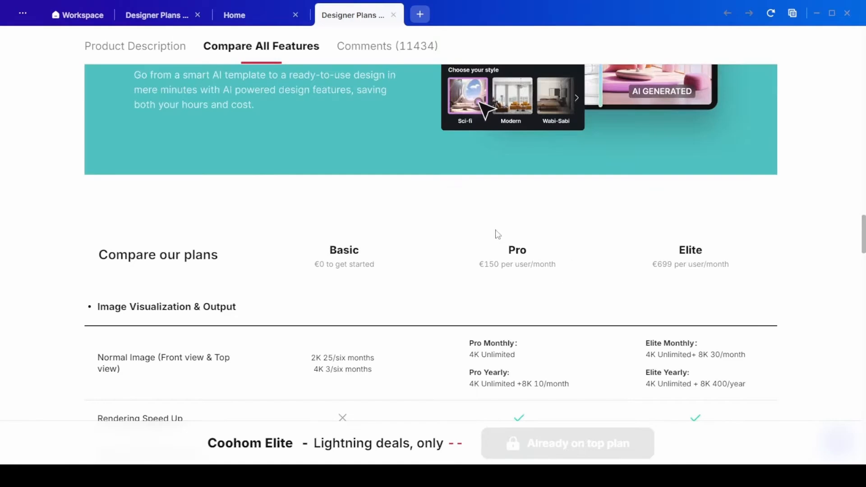
scroll(573, 318, "down", 6)
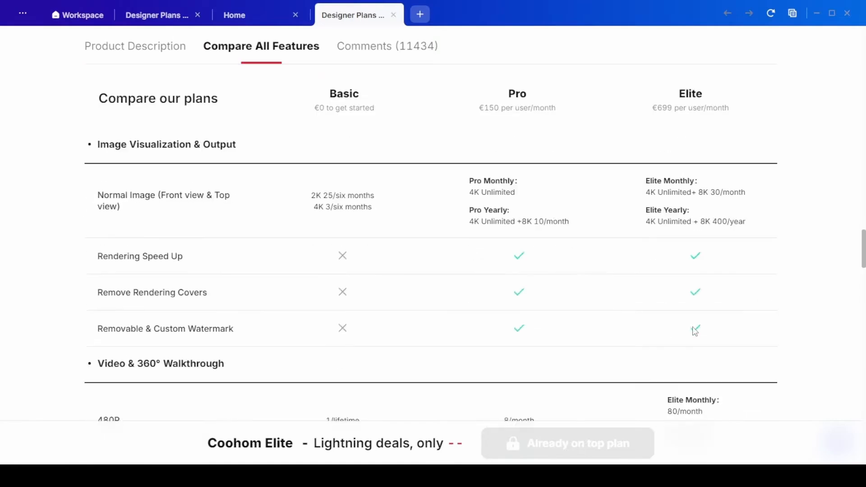
scroll(698, 347, "up", 4)
scroll(698, 346, "down", 10)
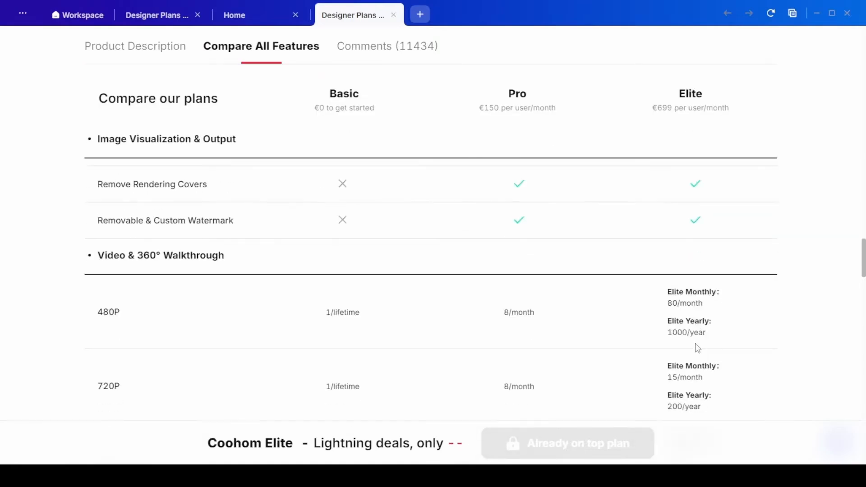
Step: Compare the Modeling & Assets Library, Floorplan & Construction Drawing and What's More features across the three plans
scroll(697, 348, "down", 5)
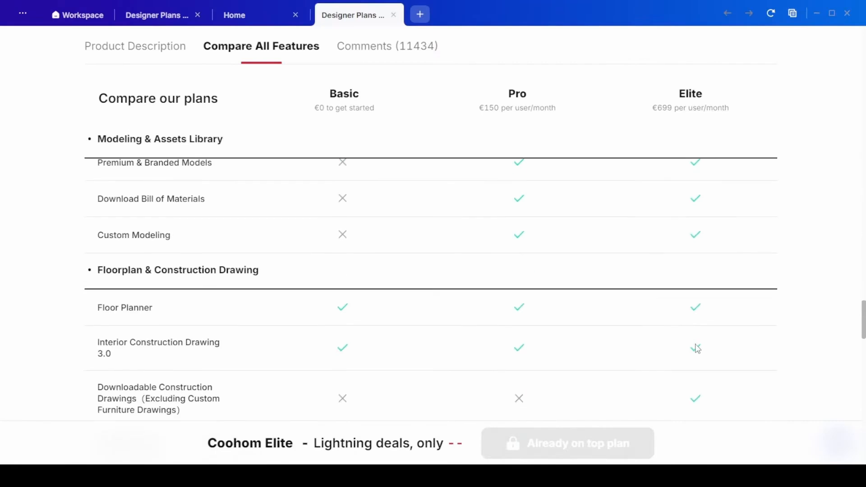
scroll(572, 350, "up", 7)
scroll(566, 293, "up", 6)
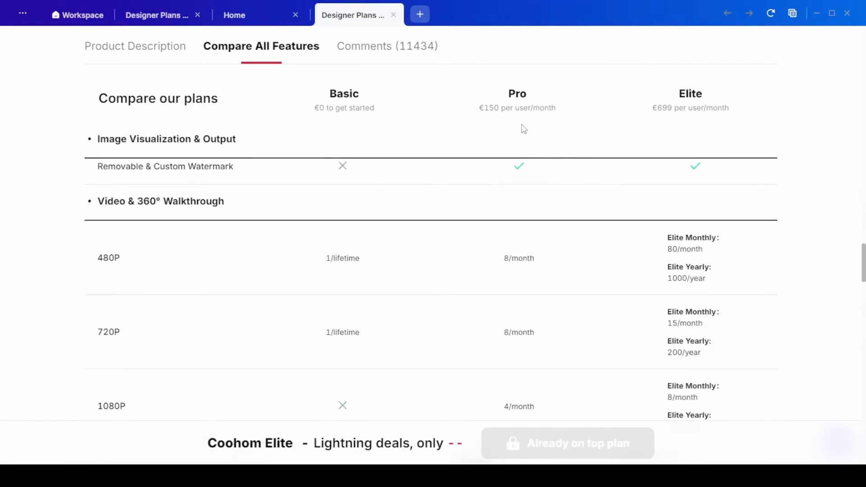
scroll(542, 366, "down", 7)
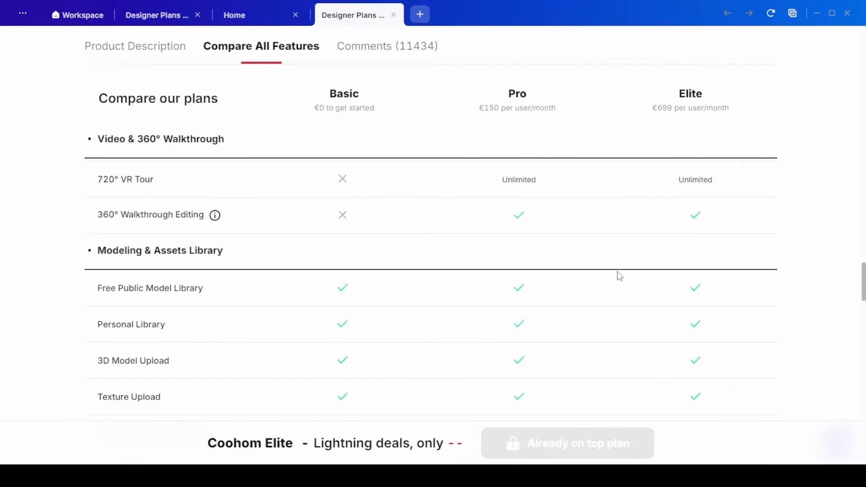
scroll(743, 389, "down", 7)
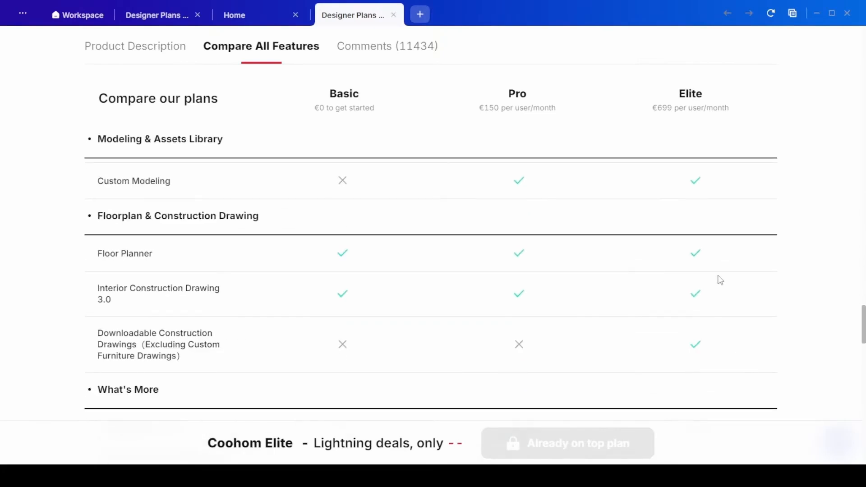
scroll(720, 280, "down", 1)
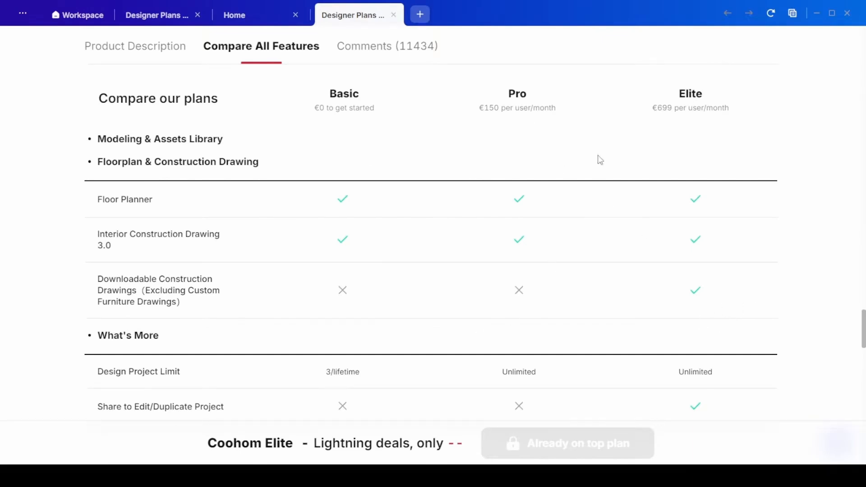
scroll(724, 345, "down", 2)
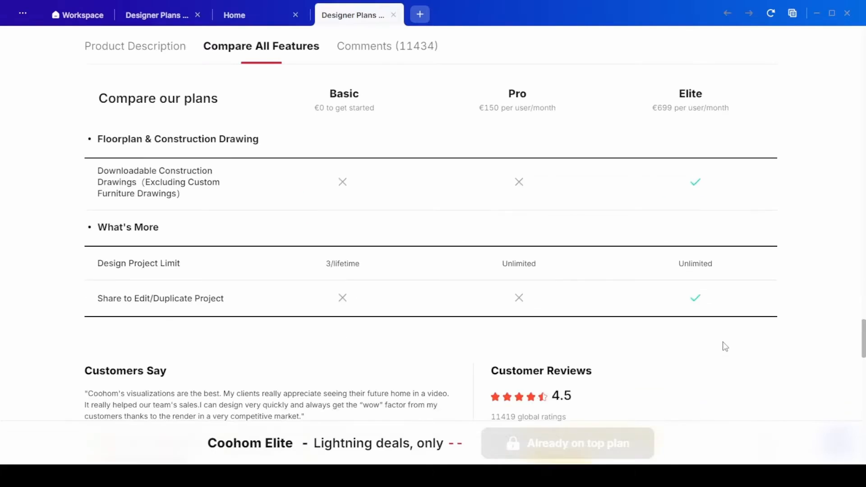
scroll(725, 343, "up", 5)
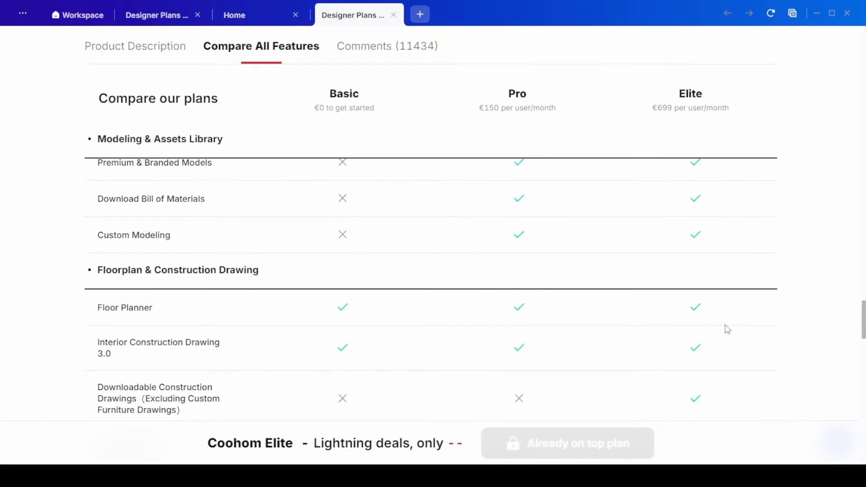
scroll(707, 319, "up", 1)
Step: Skim the customer reviews and return to the start of the Compare our plans table
scroll(709, 318, "down", 5)
scroll(708, 319, "down", 8)
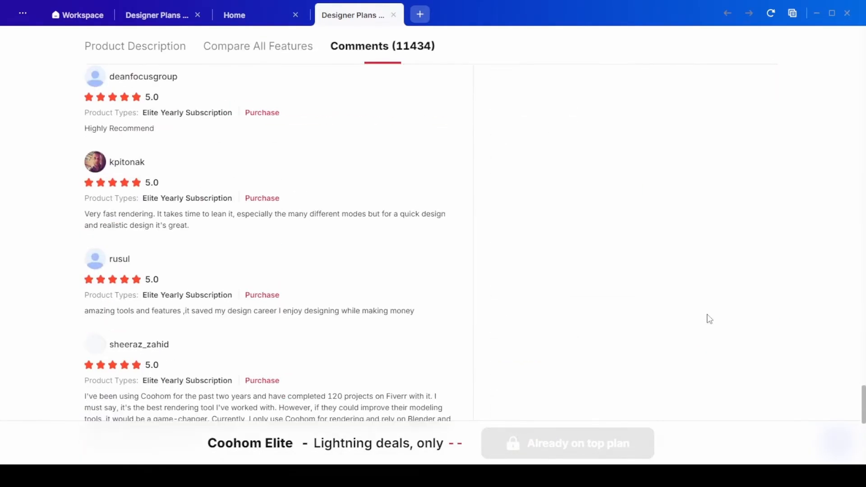
scroll(709, 341, "down", 5)
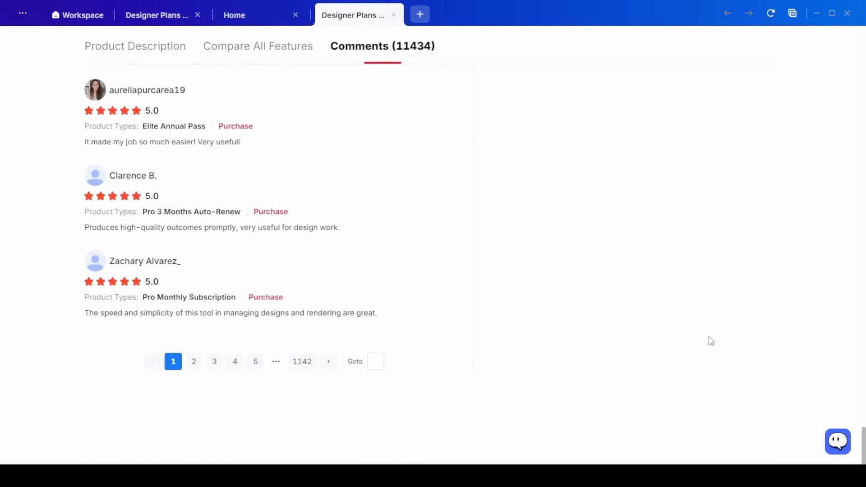
scroll(686, 313, "up", 10)
scroll(677, 300, "up", 10)
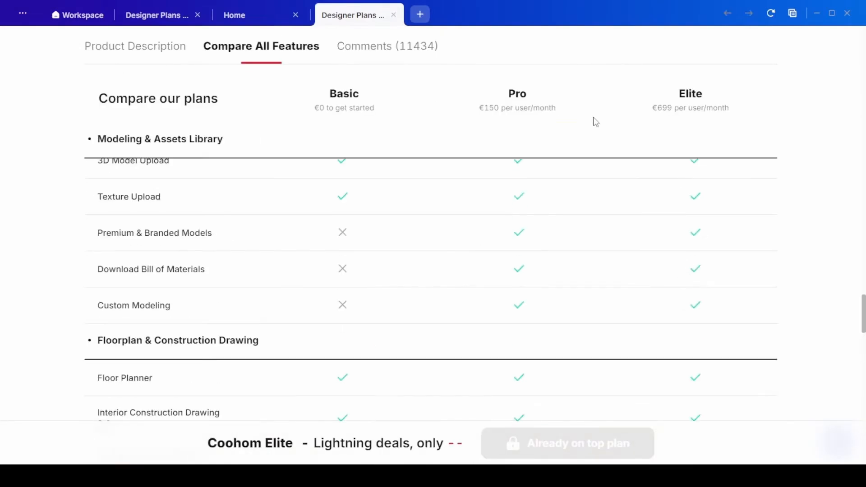
scroll(629, 217, "up", 6)
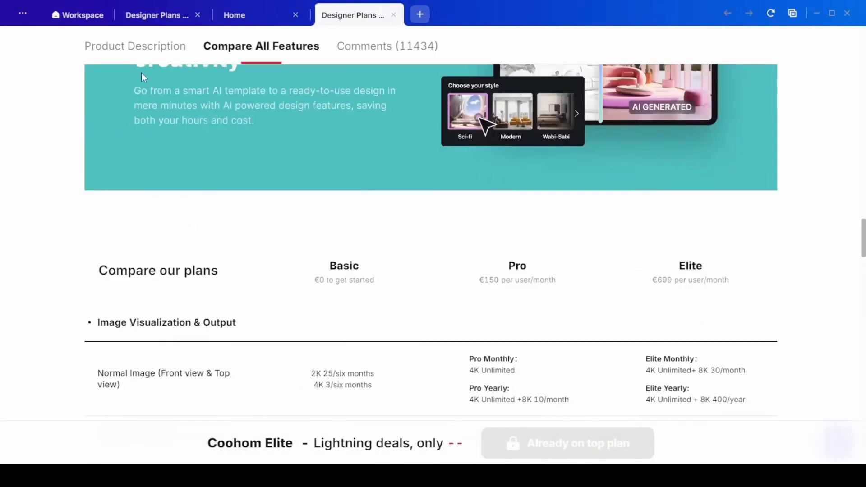
Step: Switch to the workspace's Projects page and look through the saved projects
left_click(77, 15)
left_click(37, 217)
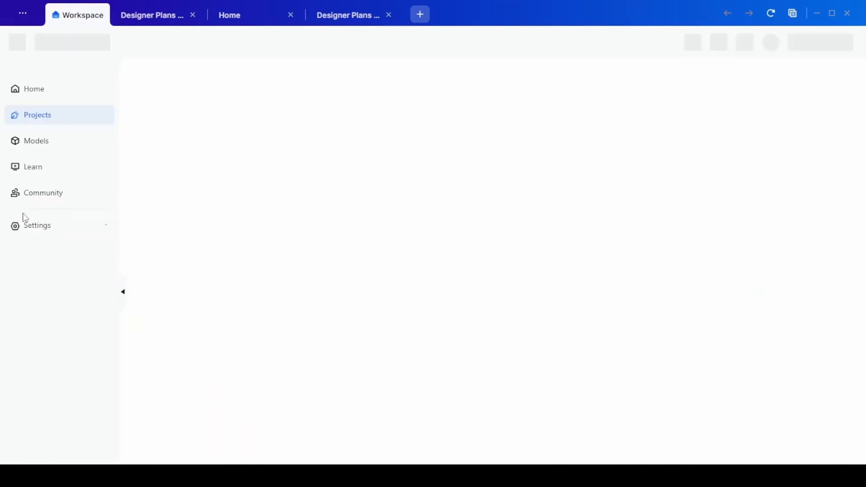
scroll(583, 333, "down", 4)
scroll(582, 333, "down", 10)
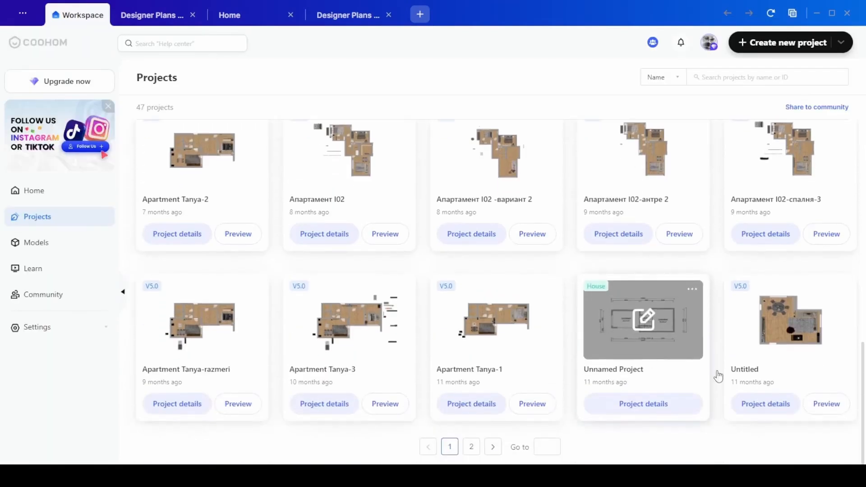
scroll(503, 387, "up", 5)
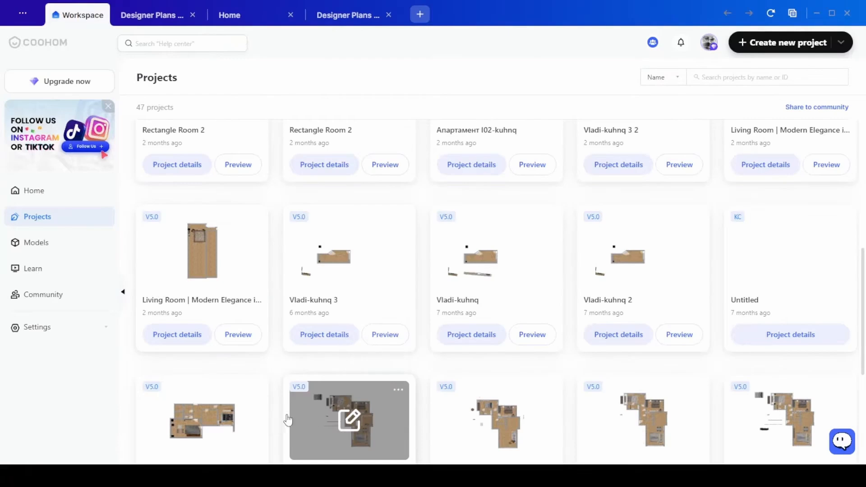
Step: View the Learn help center, then return to the project list and open the 11-month-old Untitled project
left_click(36, 269)
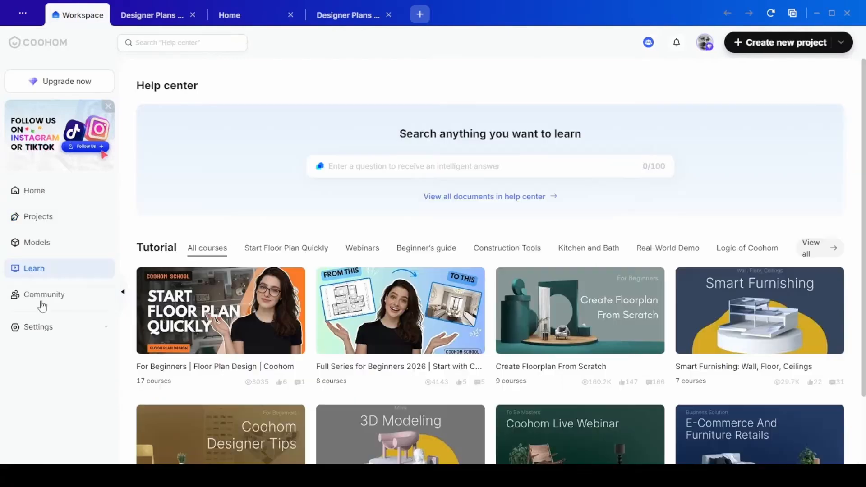
left_click(87, 224)
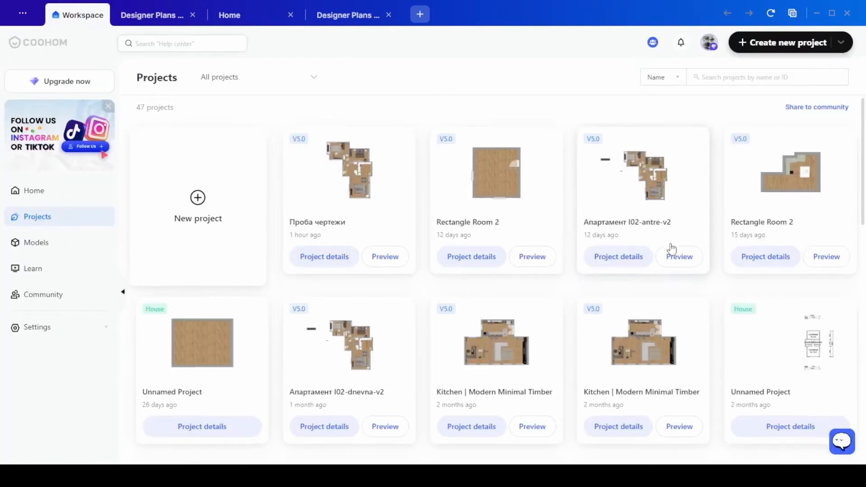
scroll(672, 248, "down", 15)
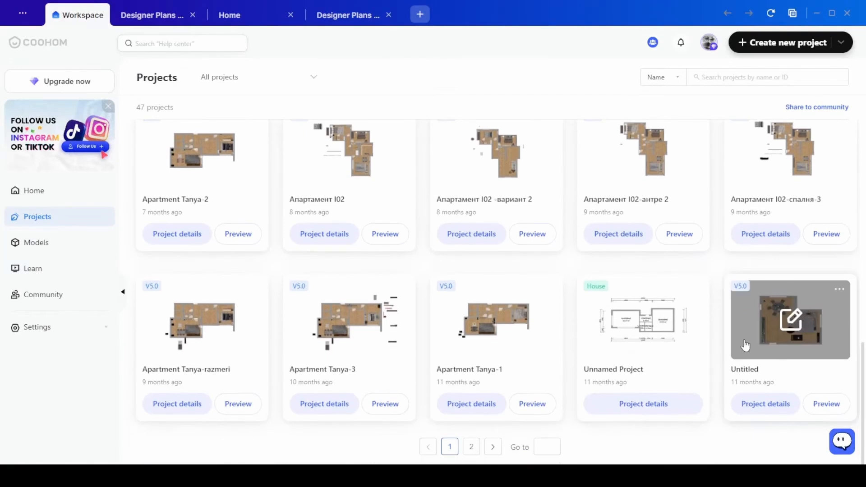
left_click(806, 348)
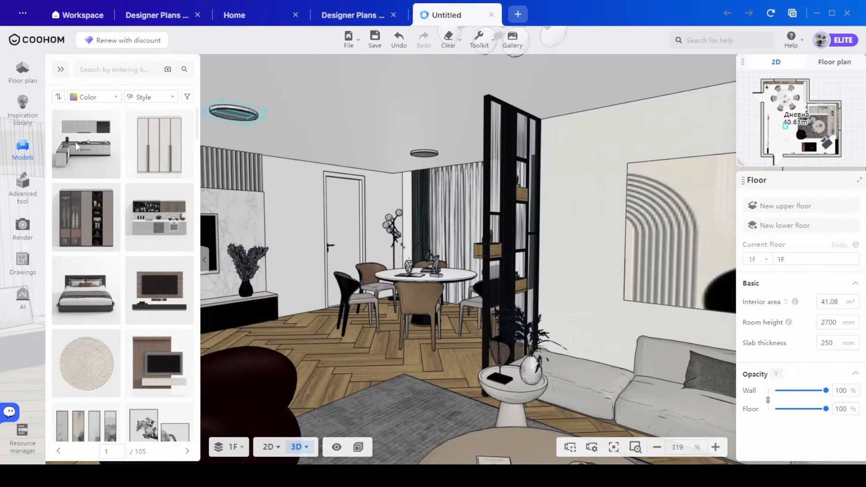
Step: Look through the furniture models and expand the library to show its Personal, Explore and Catalog categories
scroll(104, 181, "down", 10)
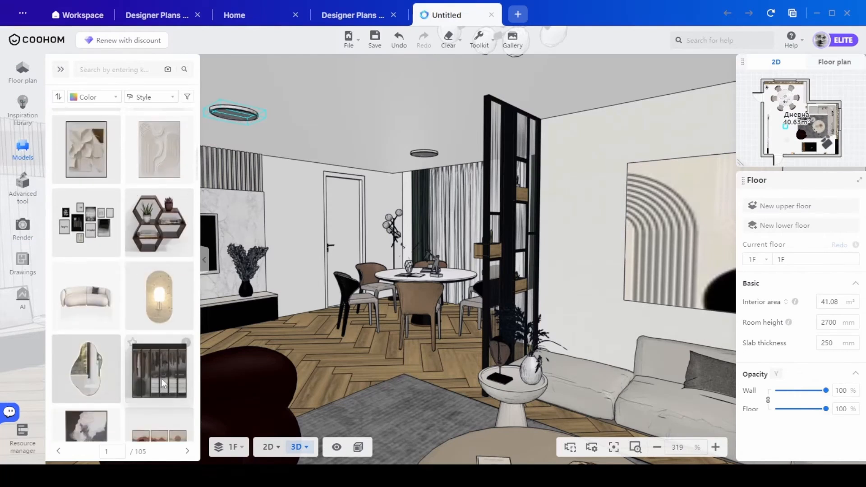
scroll(135, 271, "down", 3)
scroll(131, 291, "up", 5)
scroll(131, 291, "up", 5)
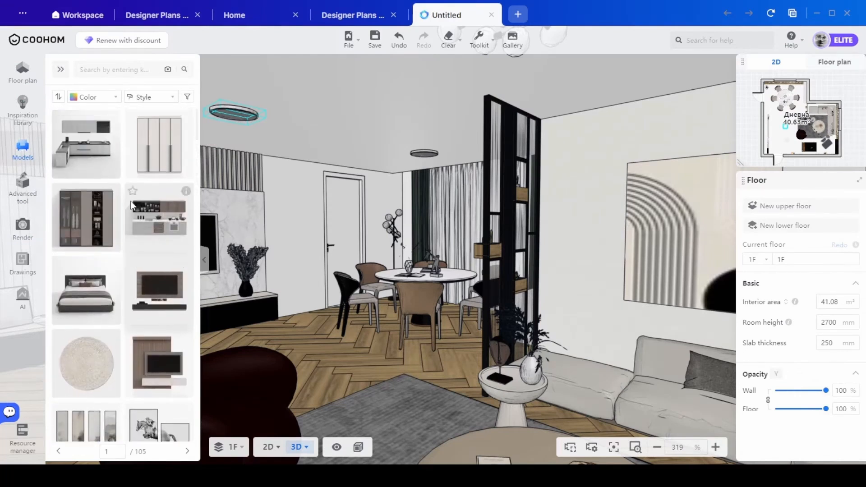
left_click(86, 70)
left_click(67, 73)
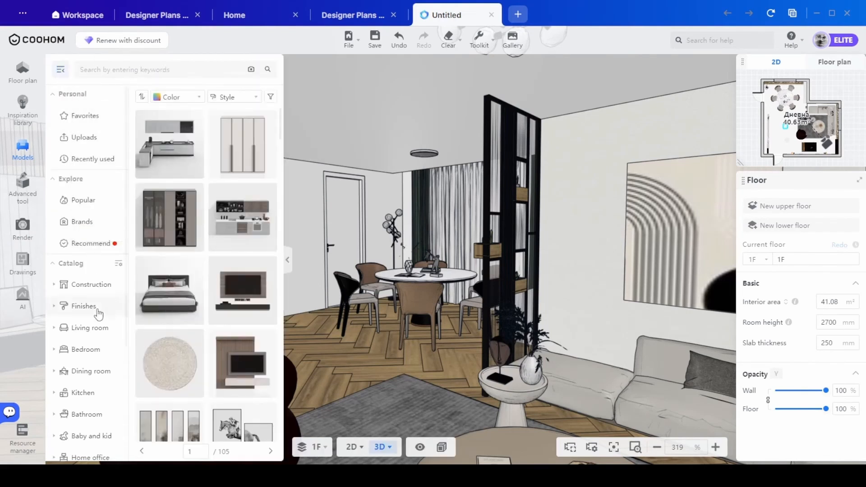
scroll(94, 315, "down", 3)
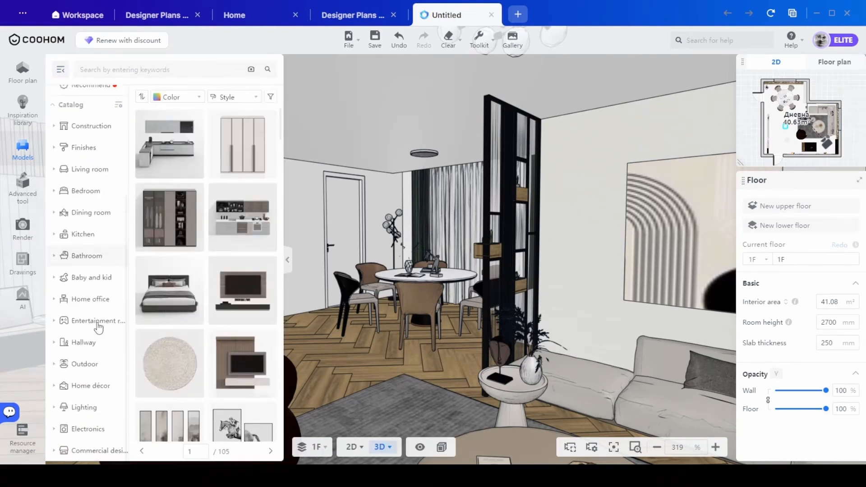
Step: Browse the Baby and kid catalog, including its Baby furniture and Toys subcategories
left_click(86, 277)
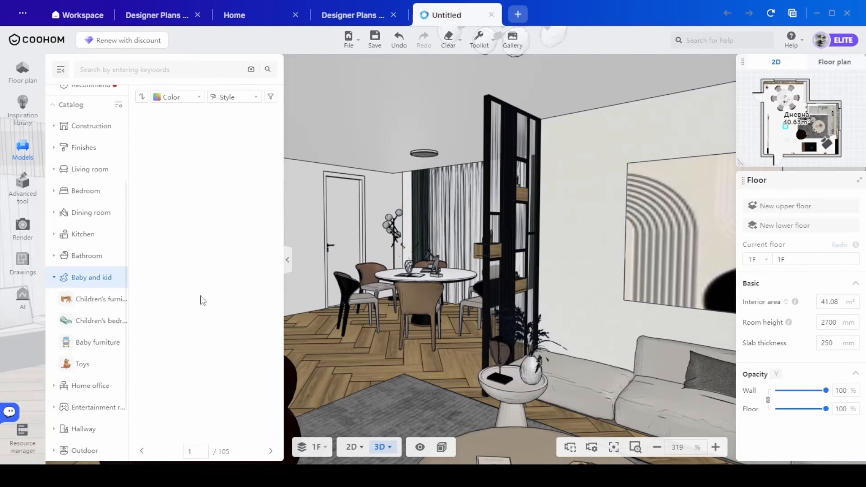
scroll(239, 355, "down", 5)
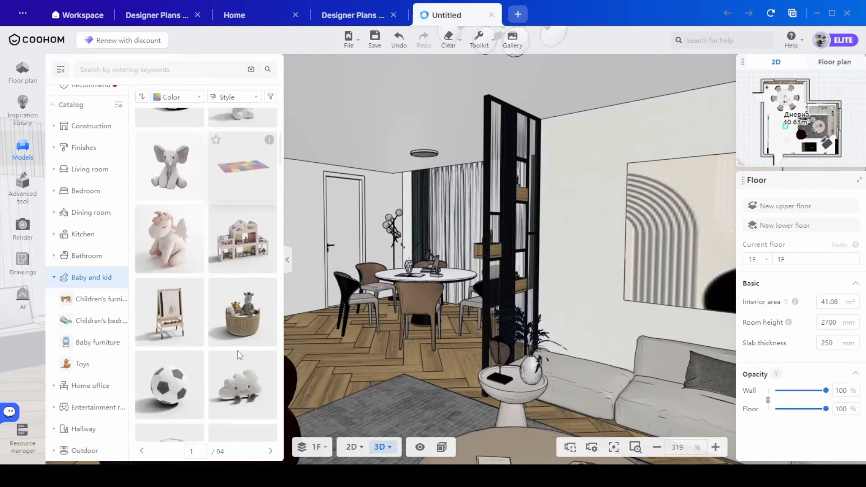
scroll(238, 350, "down", 10)
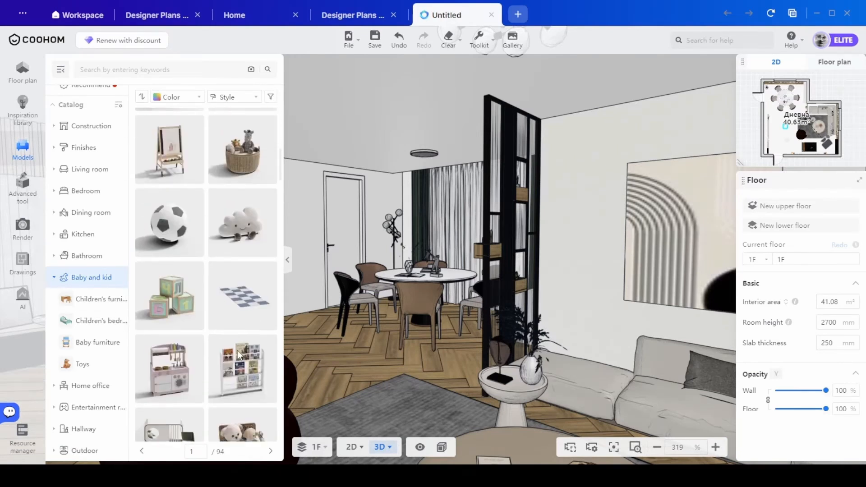
left_click(90, 344)
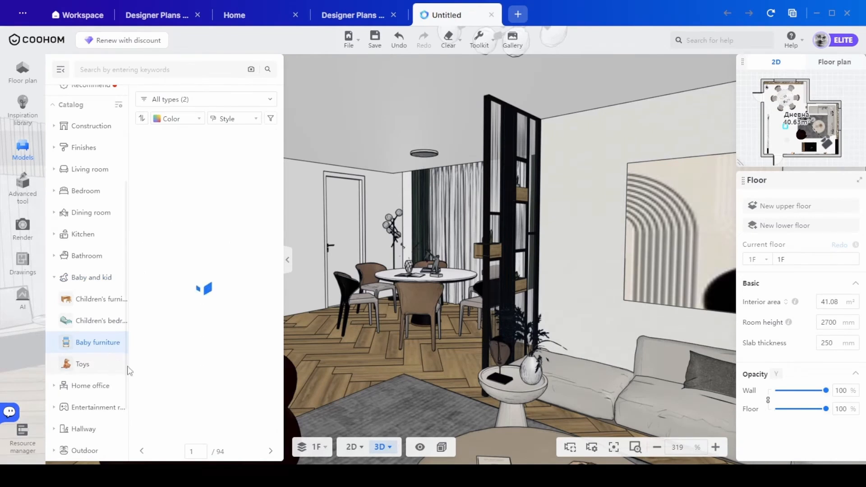
left_click(92, 367)
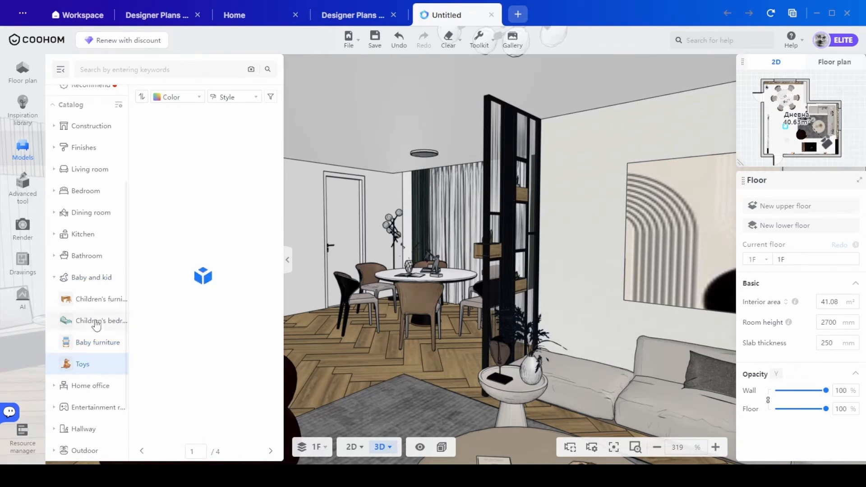
Step: Show the Appliances models in the Kitchen catalog
left_click(58, 239)
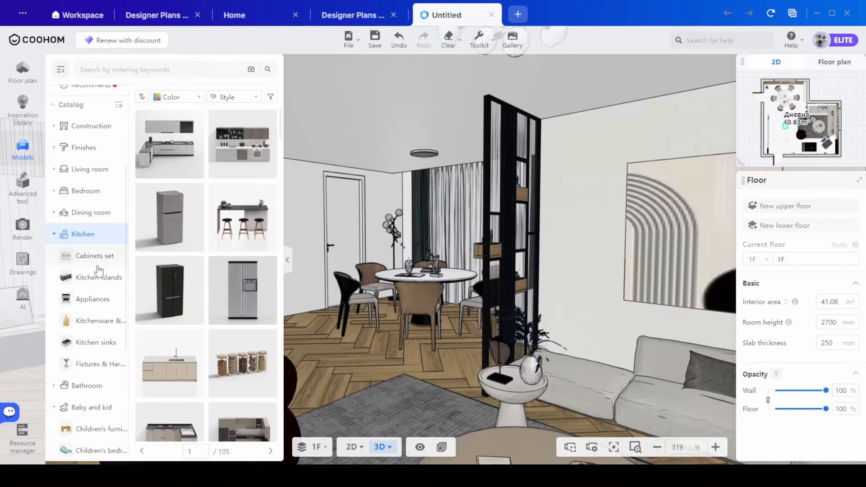
left_click(94, 300)
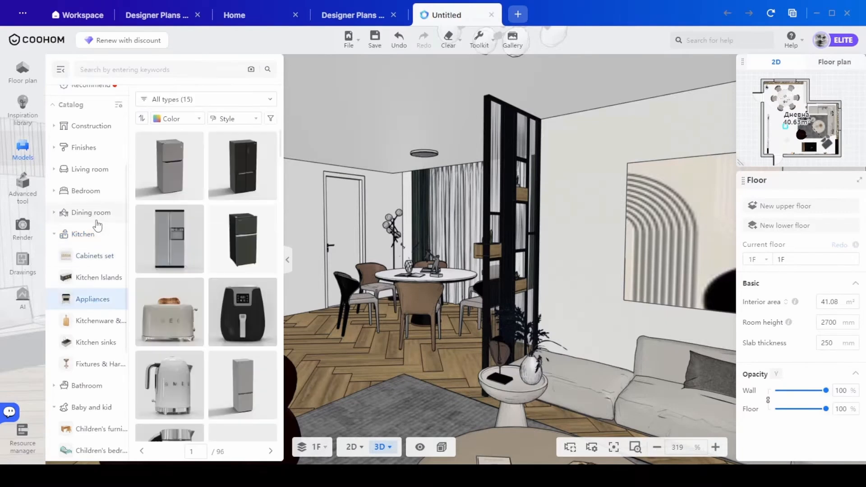
scroll(55, 132, "up", 3)
Step: Search the model library for "ikea", look through the furniture found and return to the catalog
left_click(109, 72)
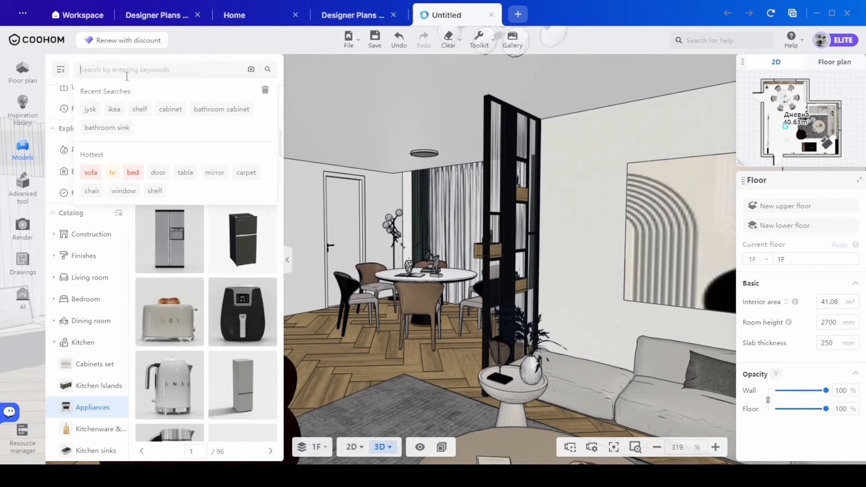
type("ikea")
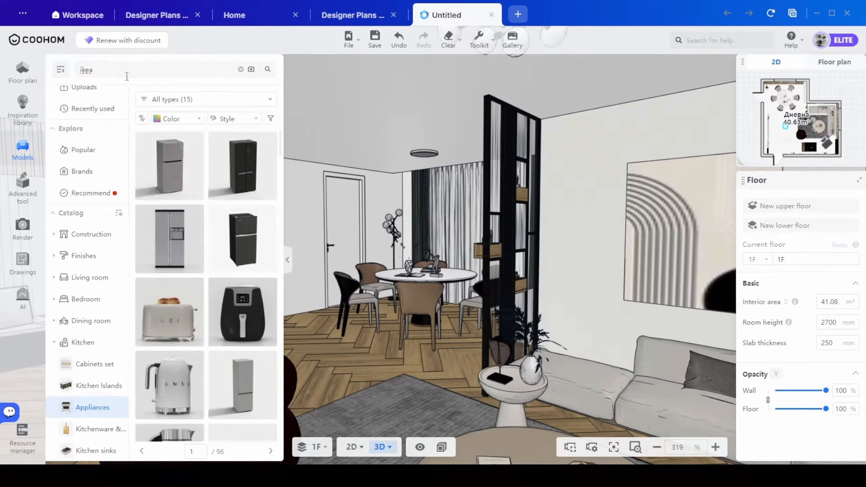
key("Return")
scroll(154, 227, "down", 4)
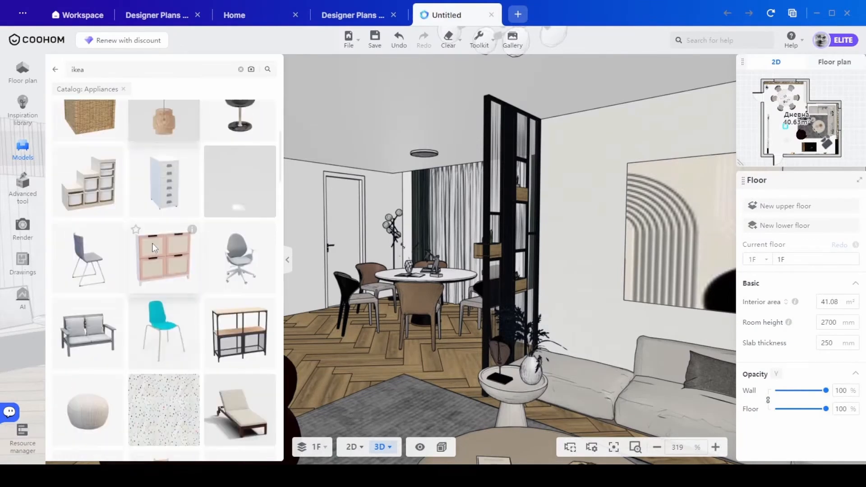
scroll(153, 248, "down", 14)
left_click(23, 150)
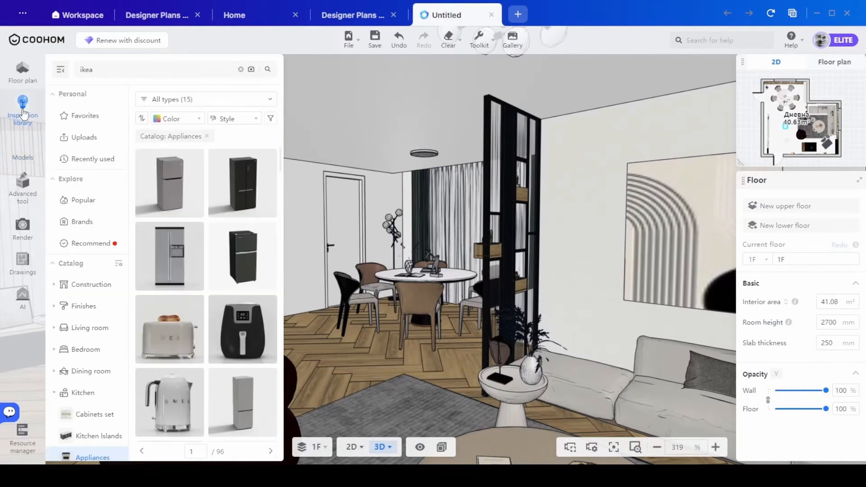
Step: Browse the public Inspiration library and preview the Whole House-dinning room template with its list of models
left_click(22, 112)
scroll(133, 264, "down", 2)
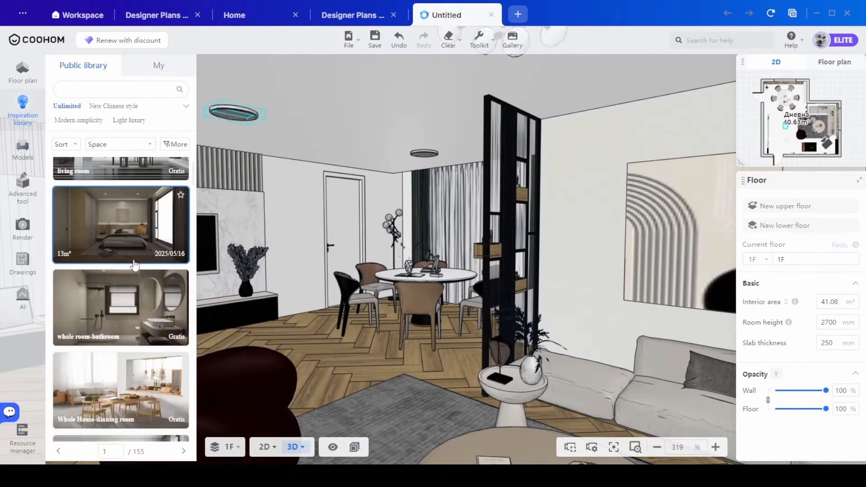
scroll(134, 264, "down", 4)
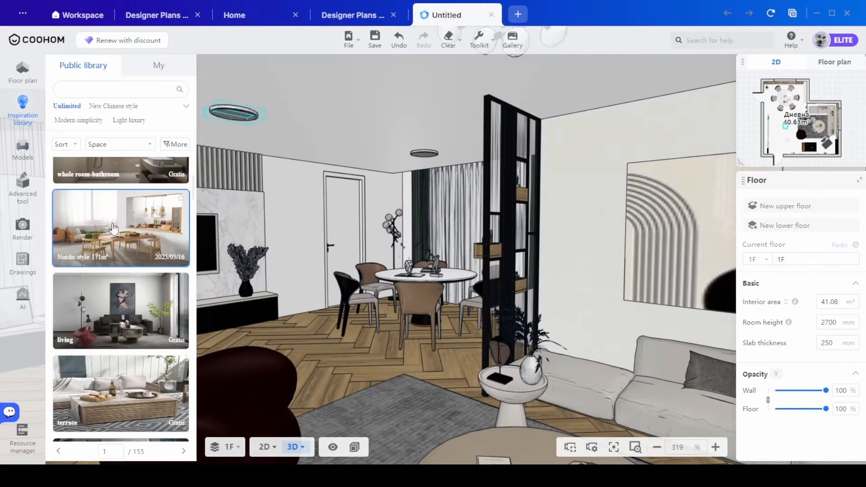
left_click(110, 229)
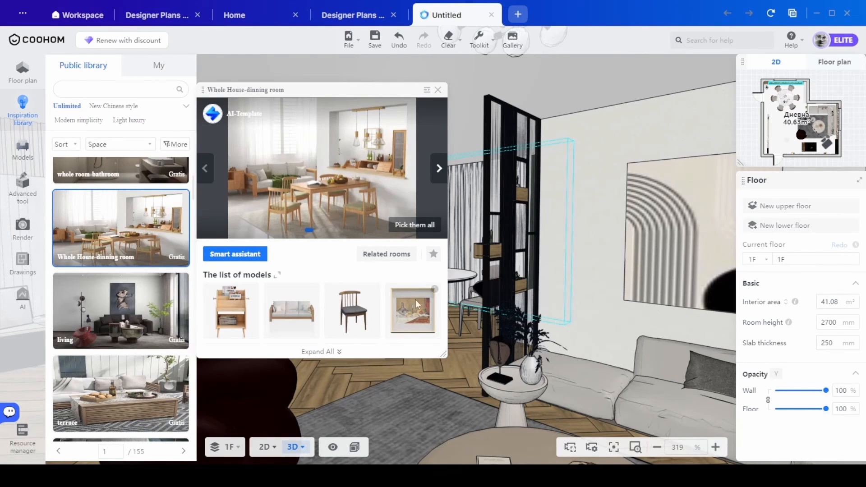
left_click(440, 174)
left_click(440, 178)
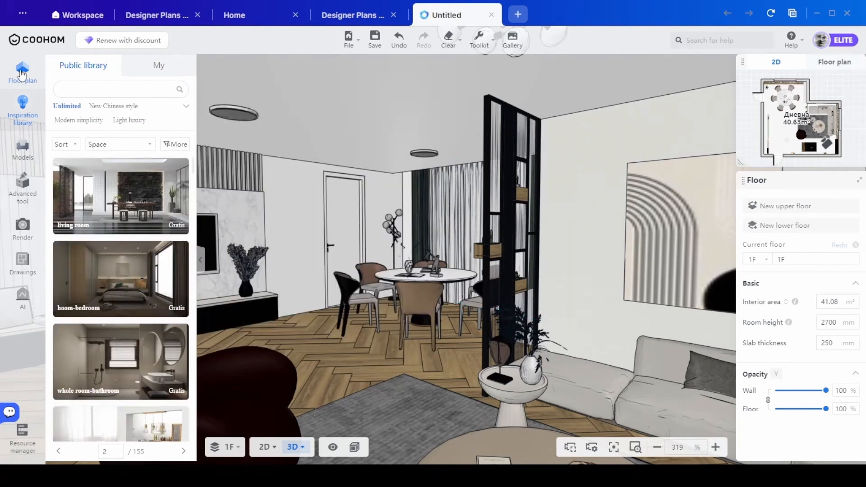
Step: Look through the Floor plan tools for drawing rooms, placing doors and windows, and adding structures
left_click(21, 73)
scroll(112, 261, "down", 2)
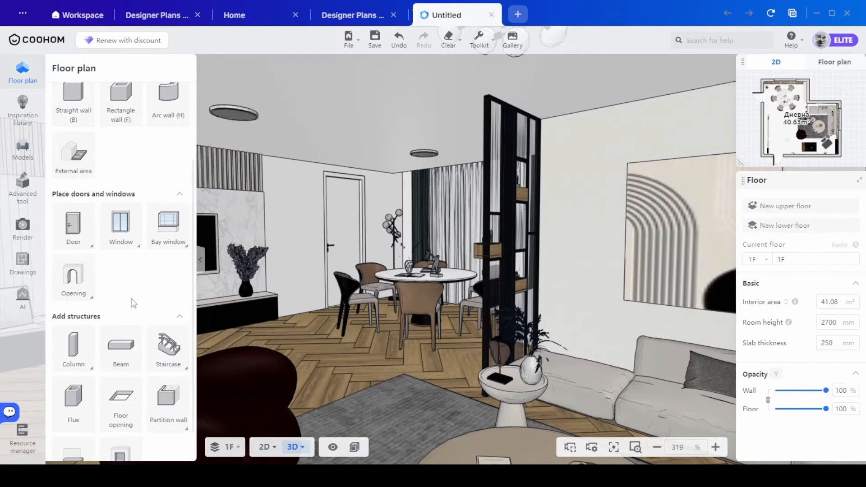
scroll(138, 272, "down", 1)
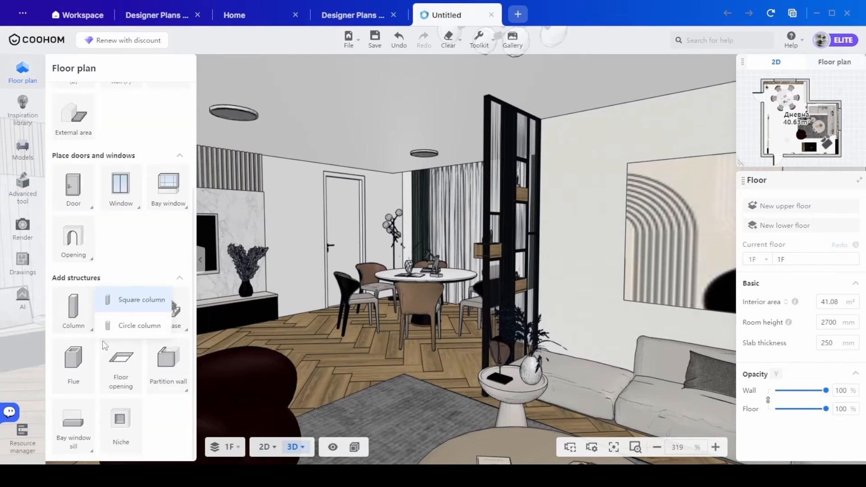
scroll(111, 352, "up", 3)
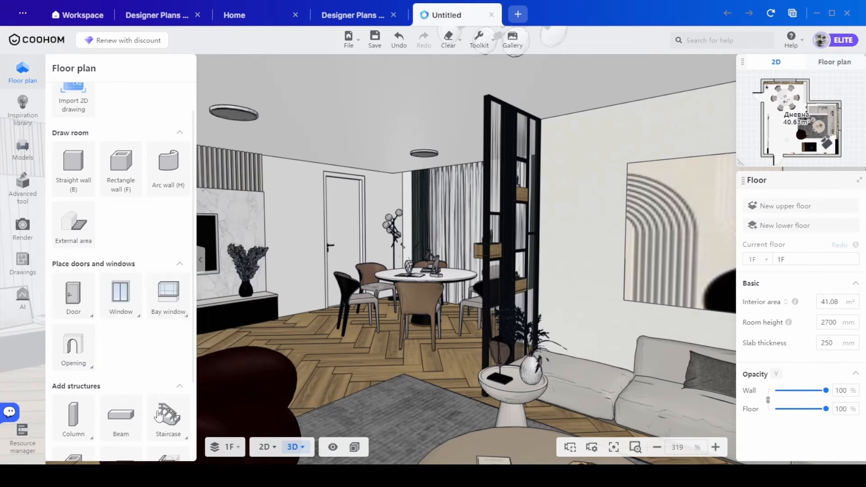
scroll(135, 316, "down", 2)
Step: Try placing a base-model cube in the living room with the Custom modeling tool, then undo it and exit the tool
left_click(20, 193)
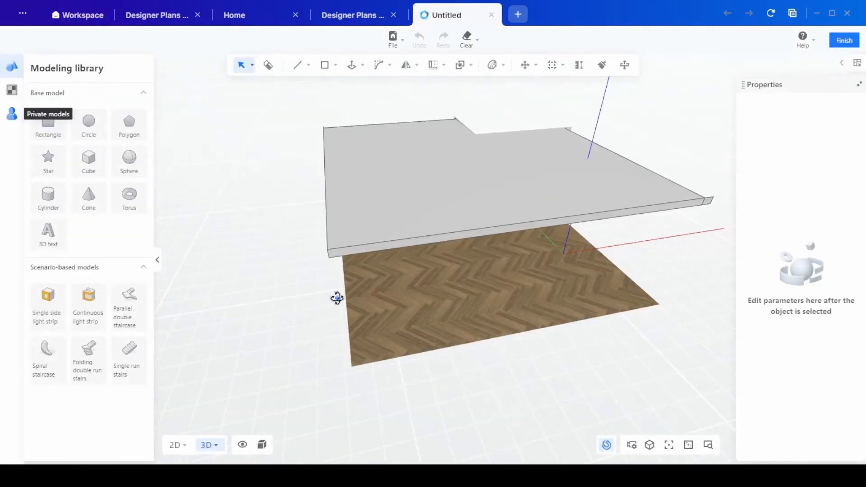
scroll(373, 188, "up", 2)
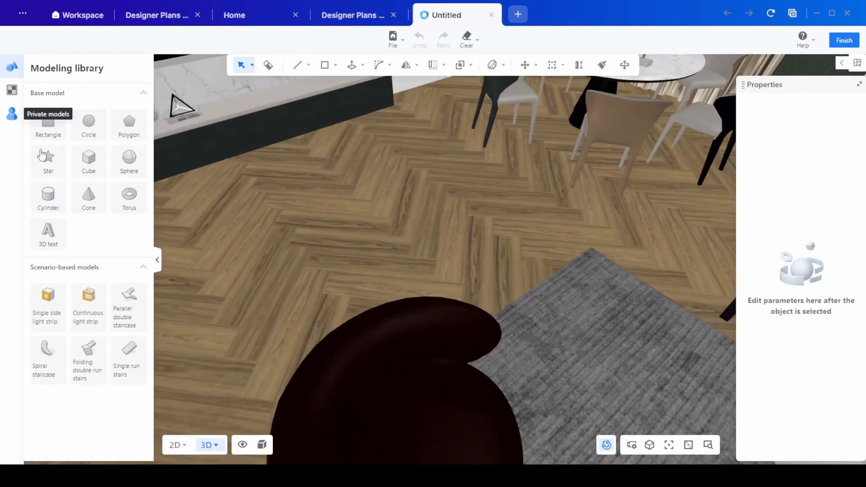
left_click(90, 163)
left_click(446, 192)
right_click_drag(519, 356, 417, 41)
scroll(404, 379, "down", 4)
left_click(418, 39)
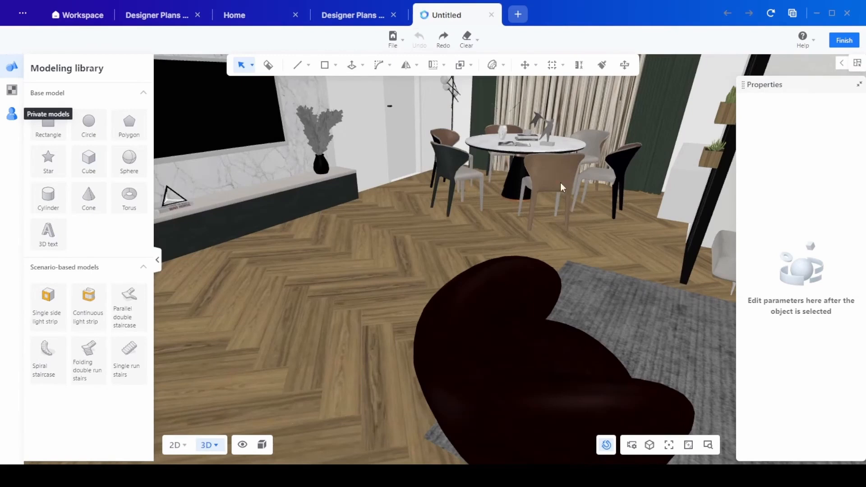
left_click(843, 42)
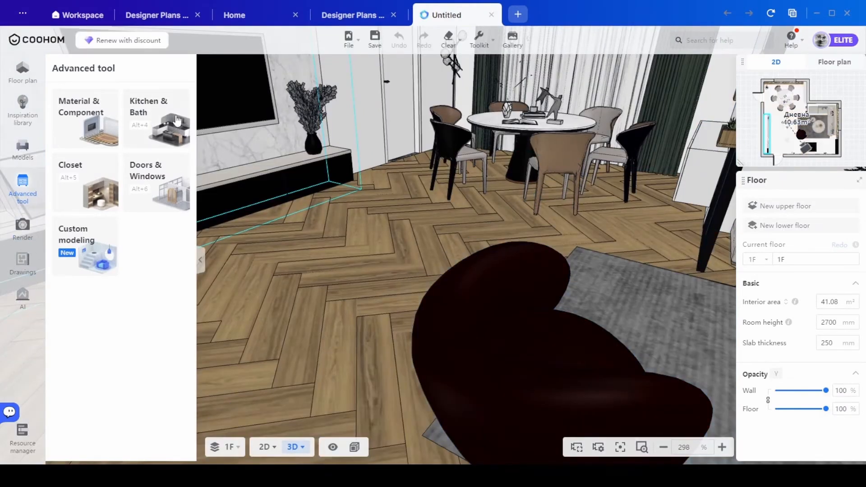
Step: Show the available drawing types and select the painted wall beside the black shelving divider
left_click(23, 260)
mouse_move(381, 44)
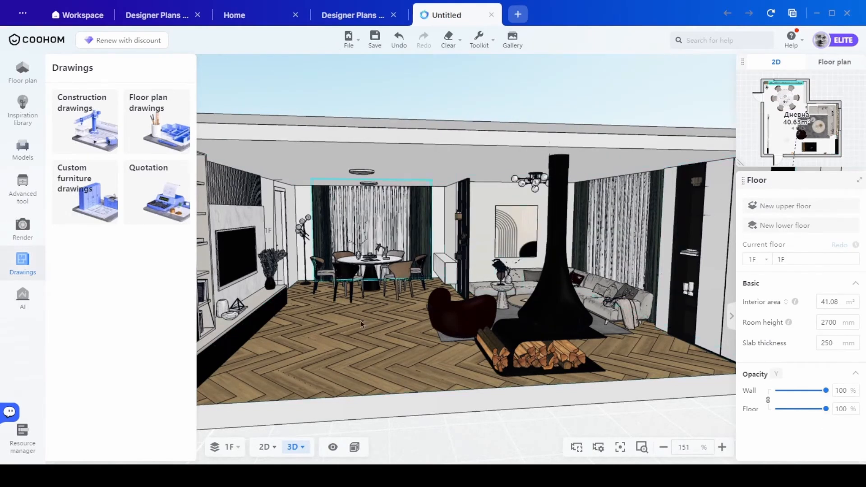
left_click(466, 234)
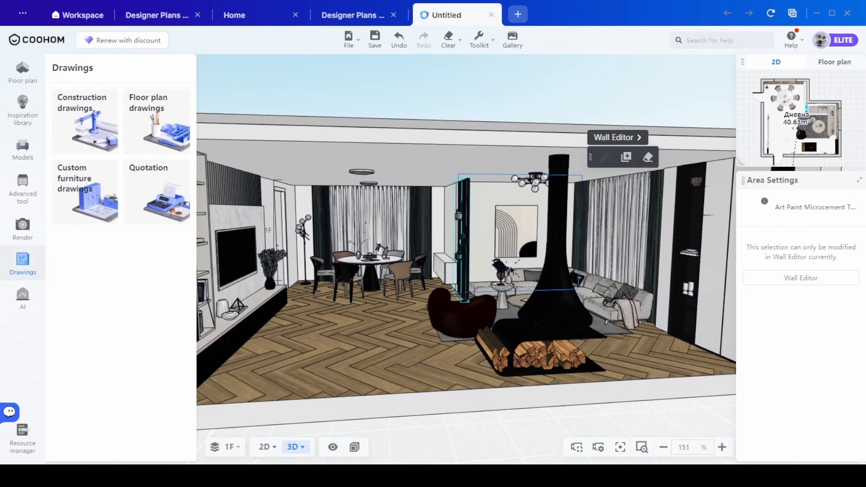
Step: Show the dining set's size and location properties, clear the selection and switch to the 2D floor view
left_click(357, 280)
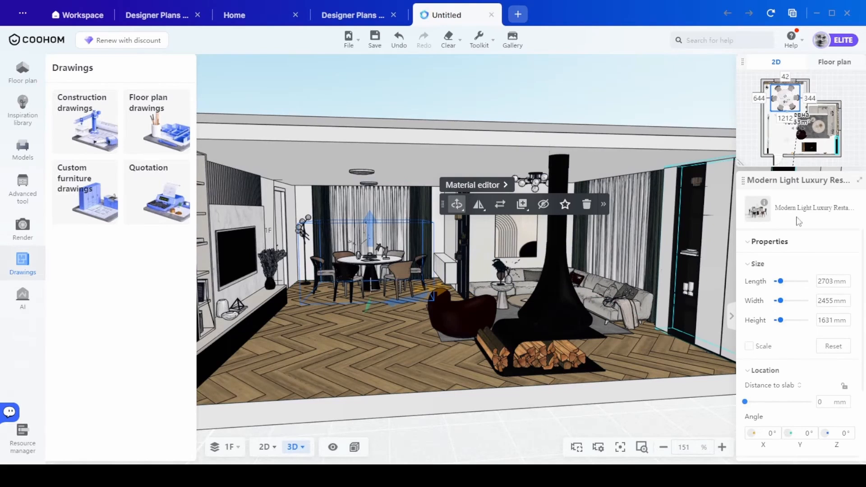
left_click(317, 435)
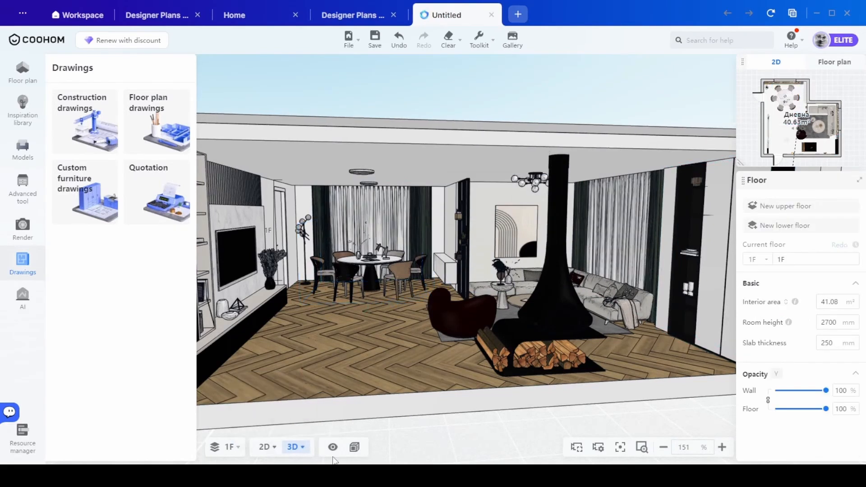
scroll(391, 382, "down", 3)
mouse_move(292, 448)
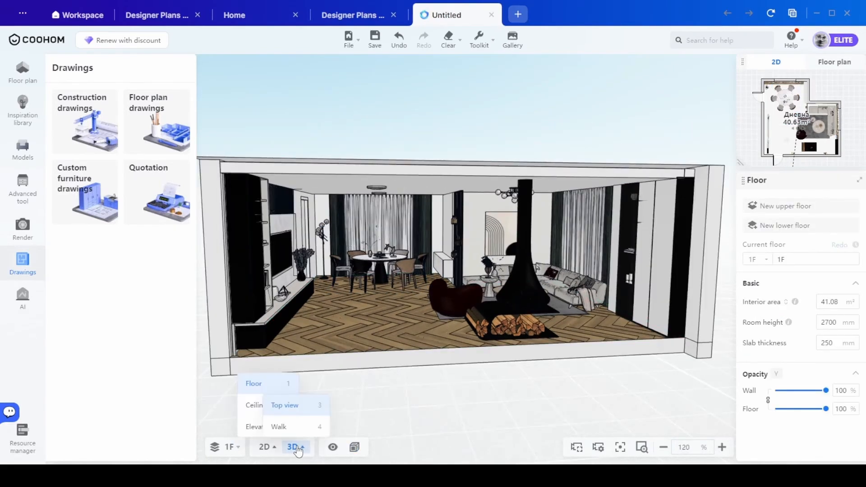
left_click(269, 449)
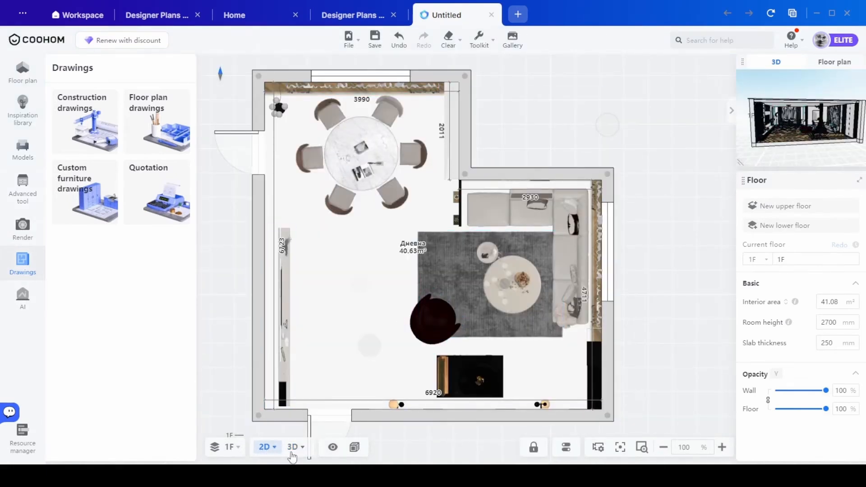
Step: Switch to the 2D ceiling view and show the properties of the ceiling light above the round coffee table
mouse_move(279, 453)
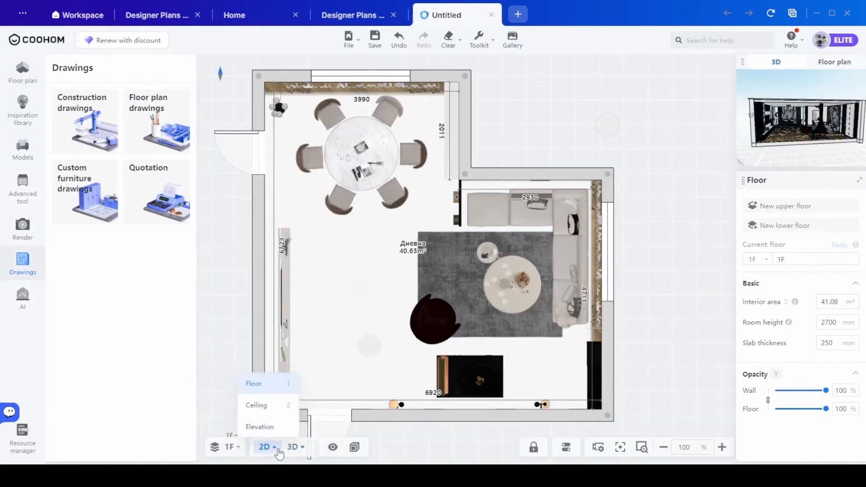
left_click(268, 413)
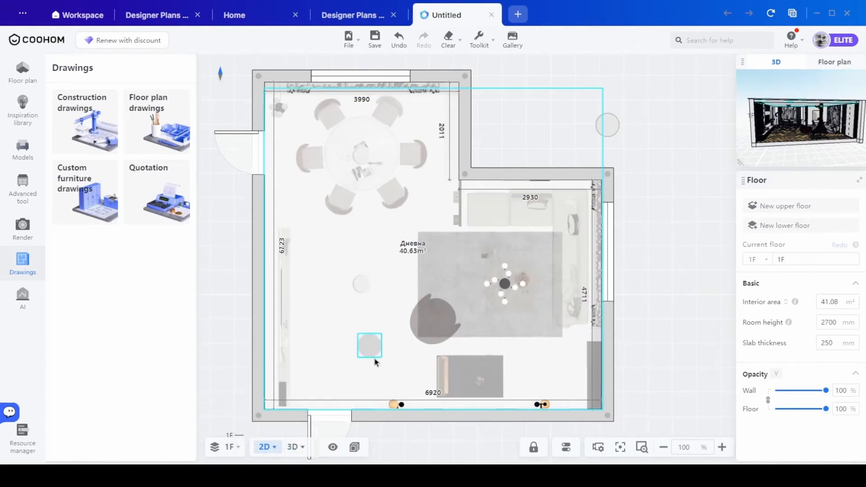
left_click(509, 286)
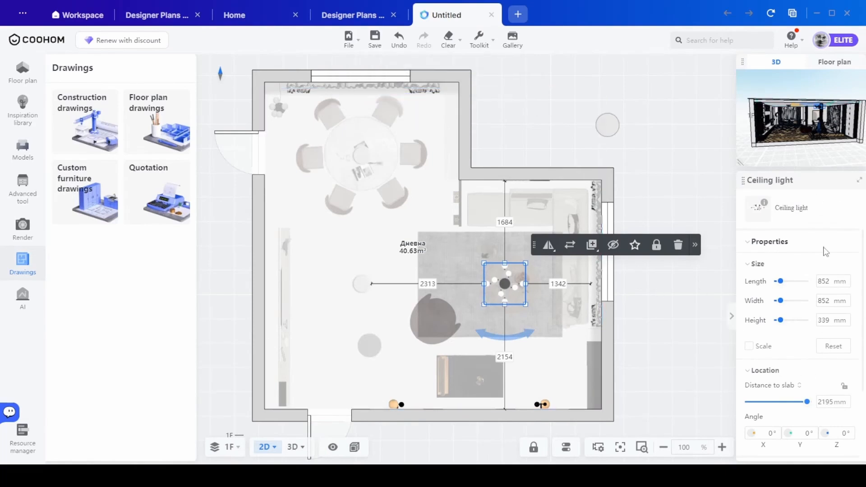
Step: Open the 2D elevation of the room's long TV wall
mouse_move(258, 452)
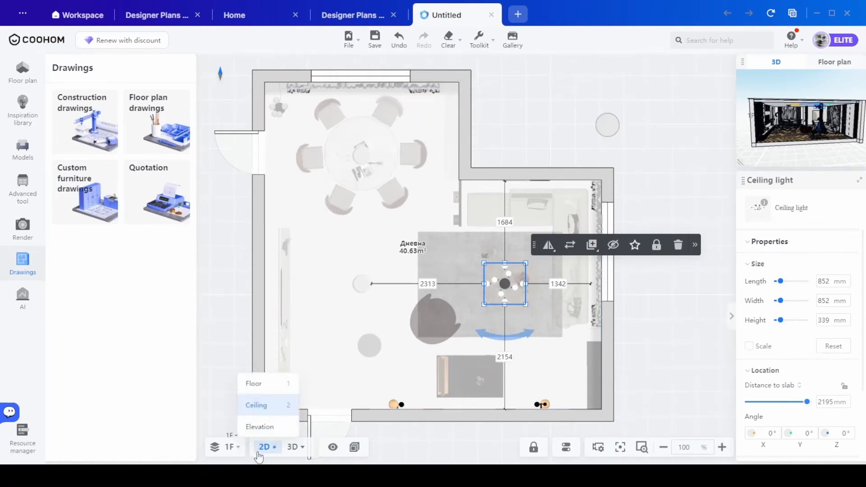
left_click(259, 427)
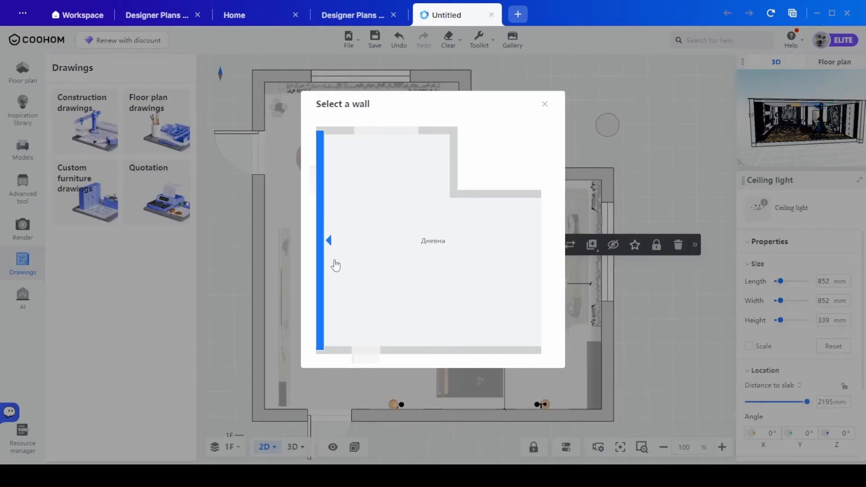
left_click(335, 265)
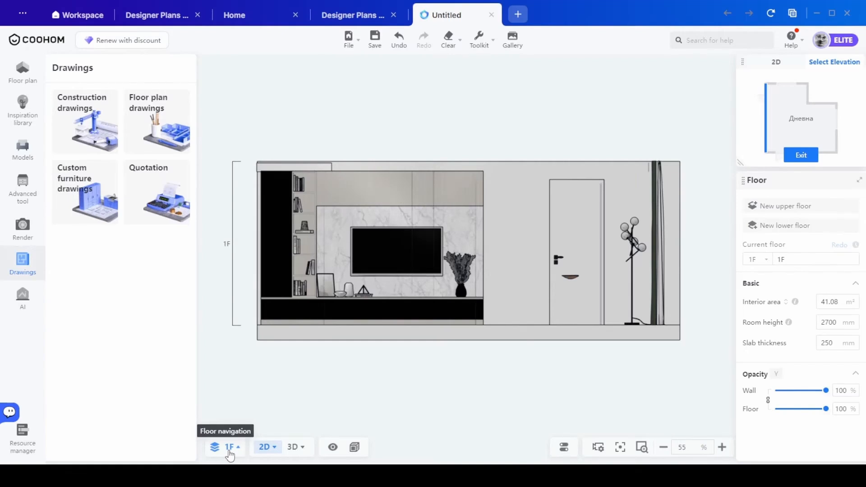
Step: Try the Transparent display style, return to the 3D view and restore the Material style
left_click(355, 447)
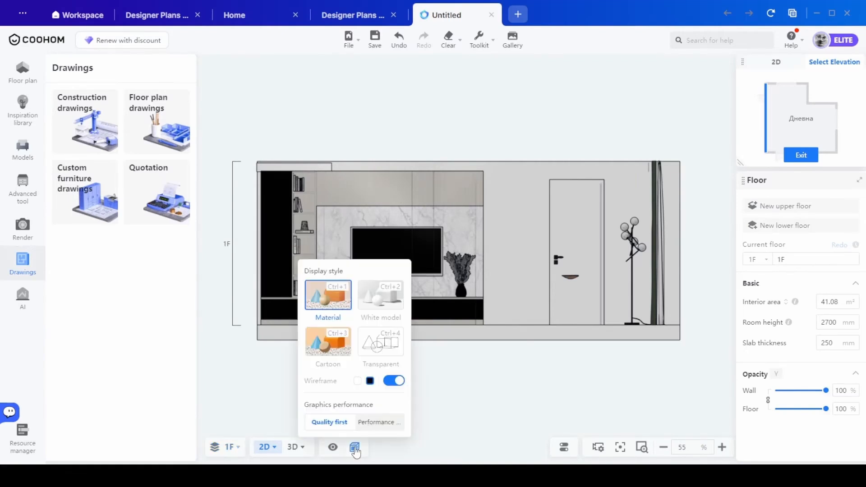
key("ctrl+4")
left_click(294, 447)
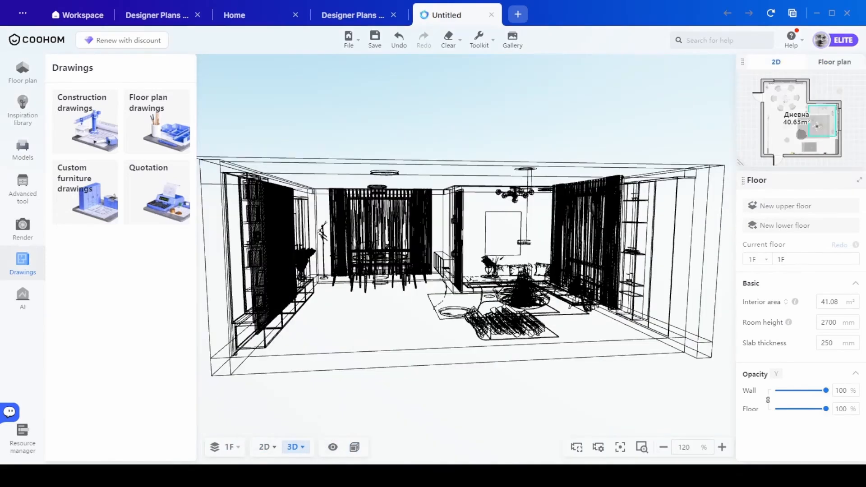
left_click(354, 447)
left_click(329, 305)
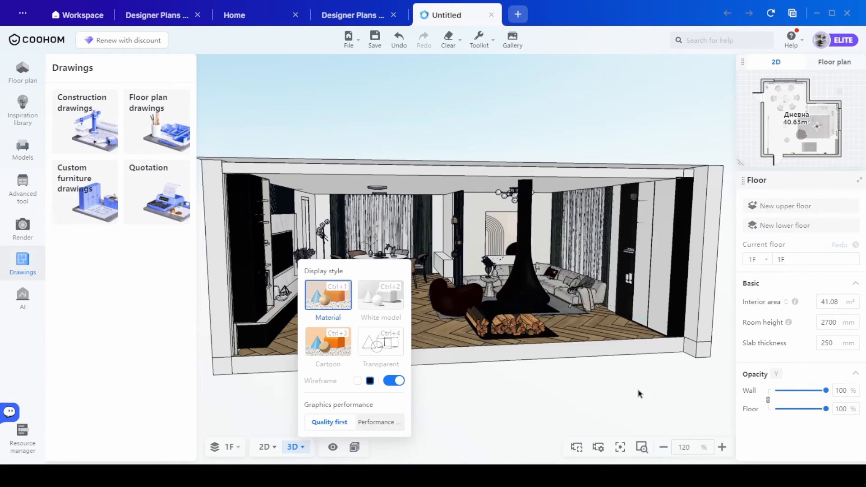
Step: View the furnished room in 3D and browse the project's rendered images in the Gallery
scroll(402, 303, "up", 8)
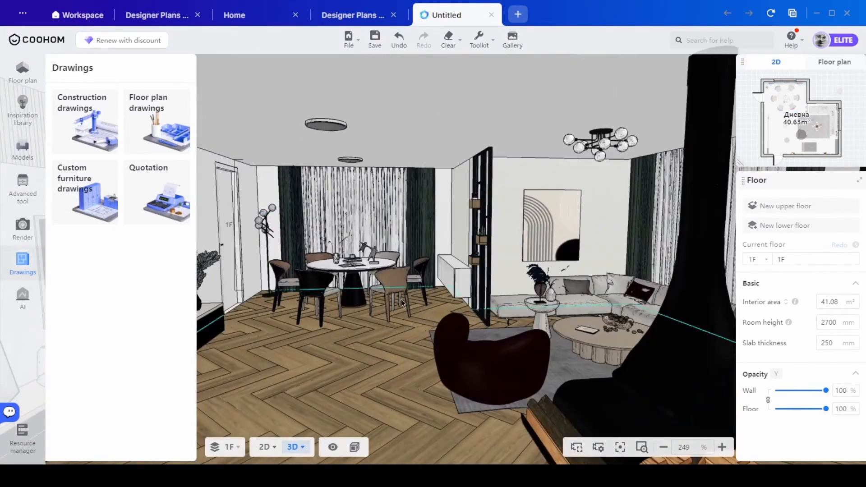
scroll(403, 303, "down", 3)
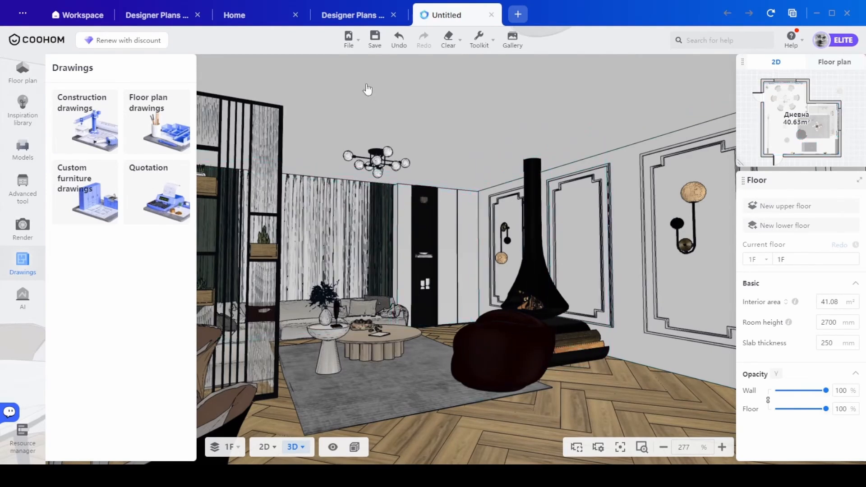
mouse_move(508, 43)
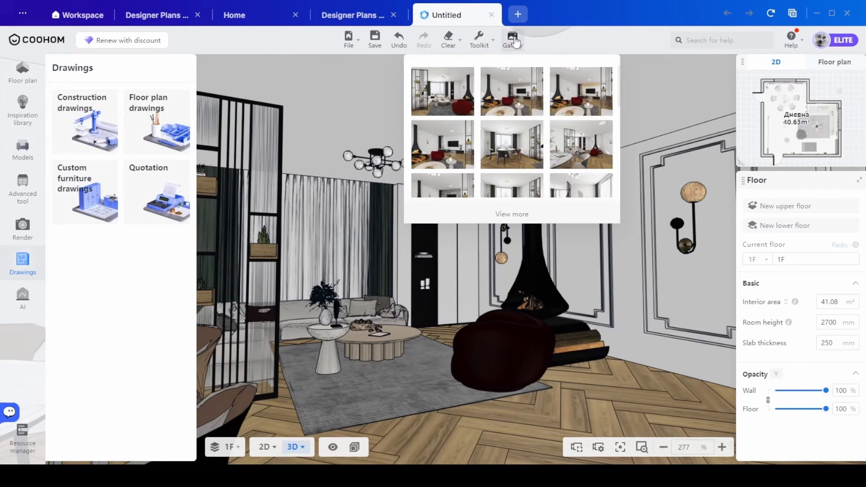
scroll(514, 117, "down", 3)
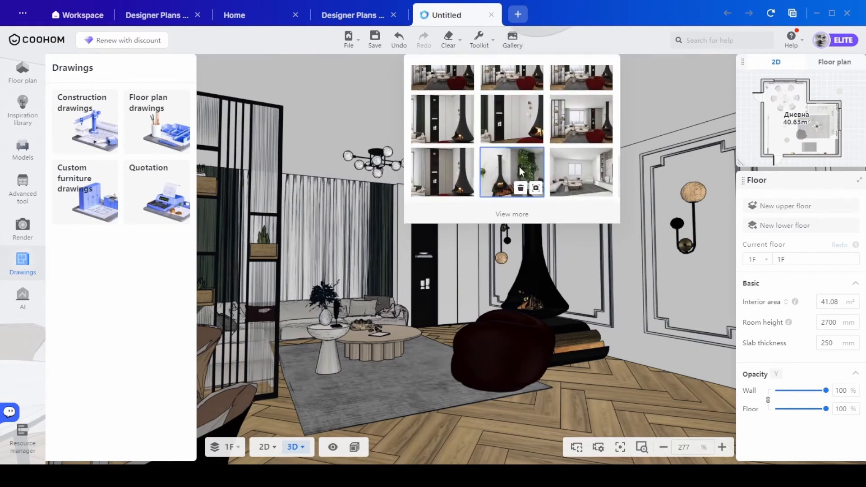
scroll(522, 173, "down", 5)
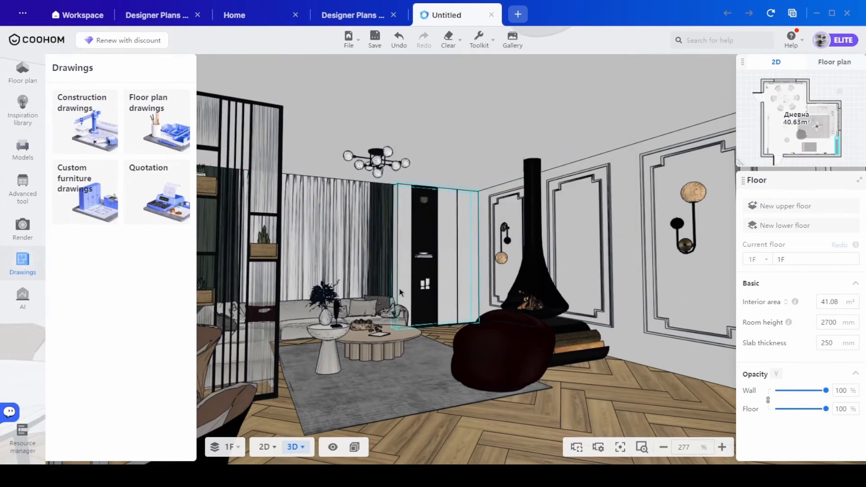
left_click(512, 40)
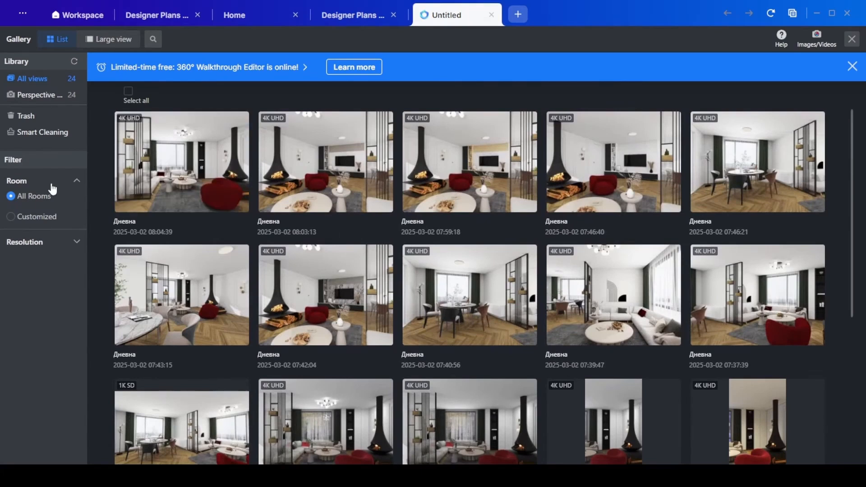
Step: Open the Images/Videos render setup, choose the 3:4 aspect ratio and turn the perspective camera toward the dining table
left_click(821, 47)
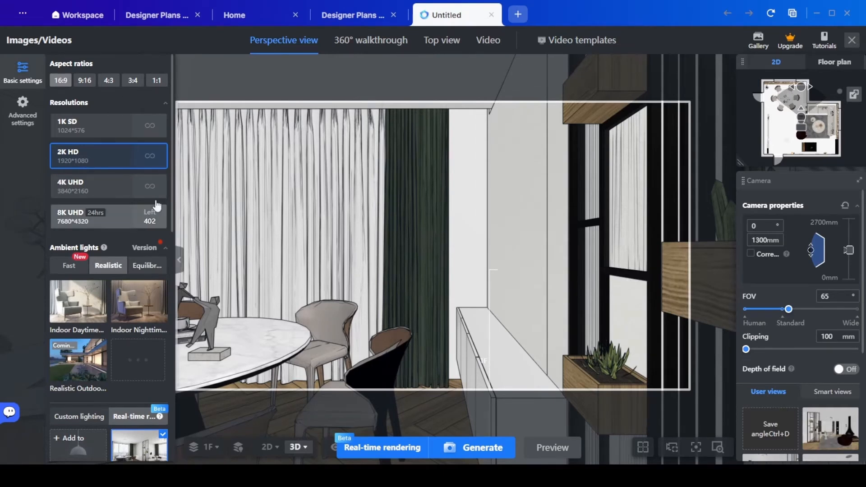
left_click(109, 81)
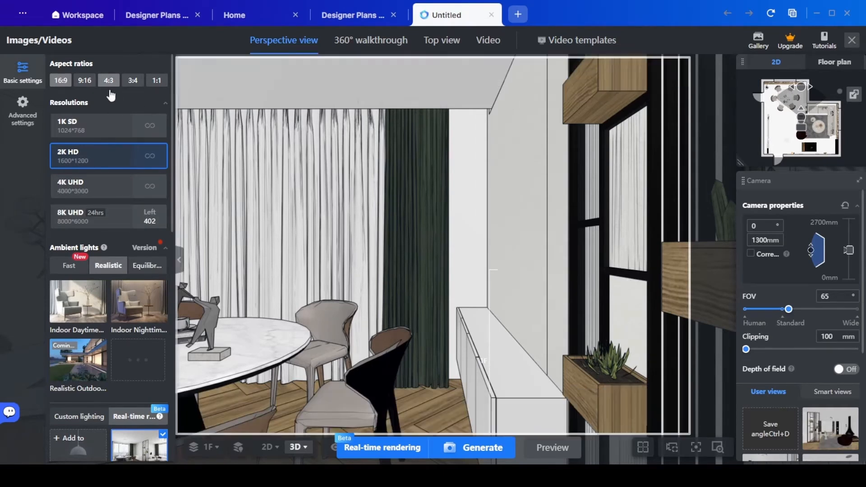
left_click(133, 80)
left_click_drag(401, 284, 597, 273)
left_click_drag(380, 256, 454, 256)
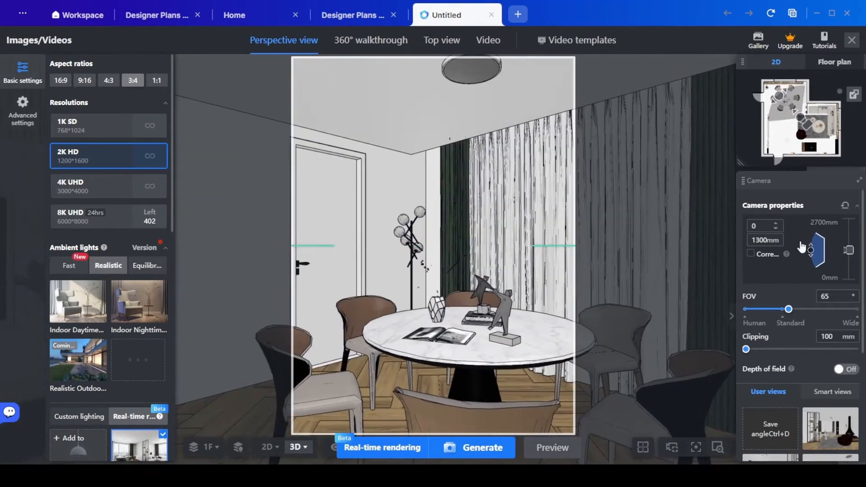
Step: In the 2D plan, place the camera near the TV wall facing the sofa at about 52° and lower its height to 1035 mm
left_click(854, 95)
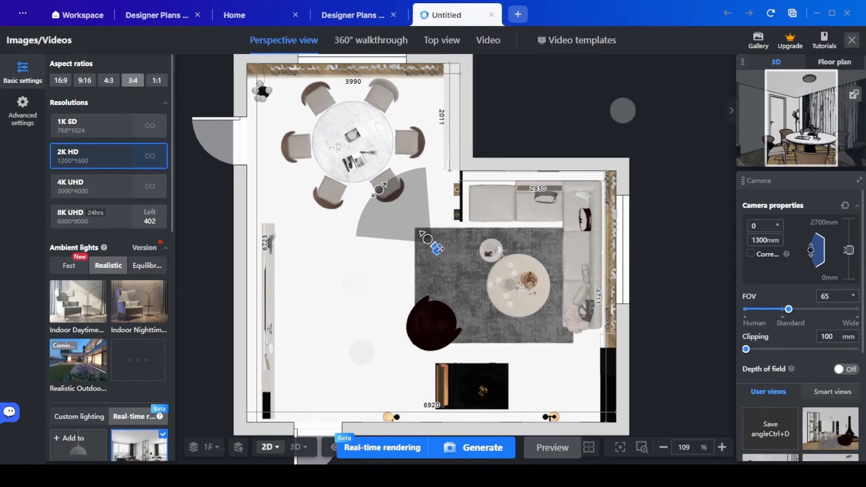
left_click_drag(435, 245, 358, 350)
left_click_drag(301, 286, 460, 268)
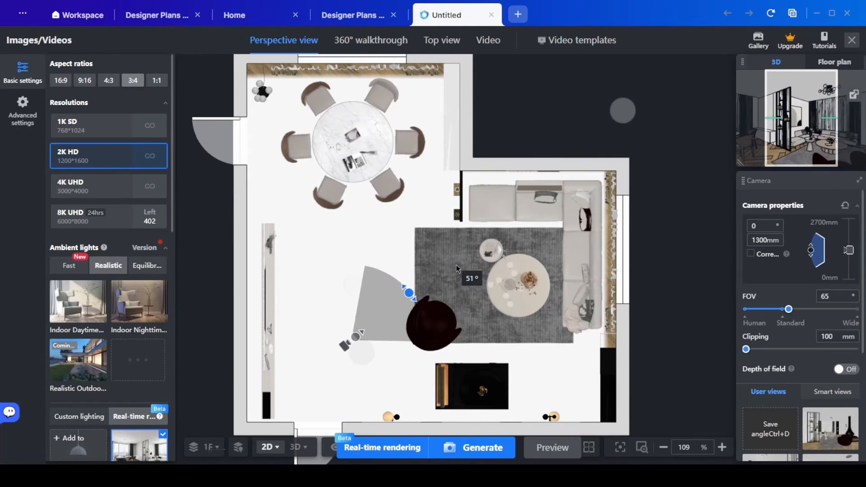
mouse_move(408, 294)
left_mouse_down()
mouse_move(422, 307)
mouse_move(417, 299)
left_mouse_up()
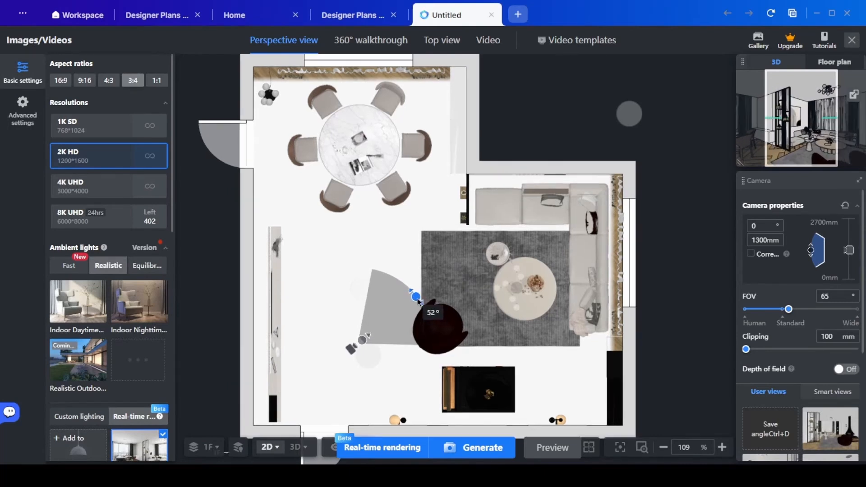
mouse_move(849, 250)
left_mouse_down()
mouse_move(850, 239)
mouse_move(848, 256)
left_mouse_up()
Step: Check the camera's FOV setting and save the current camera angle to the user views
double_click(832, 297)
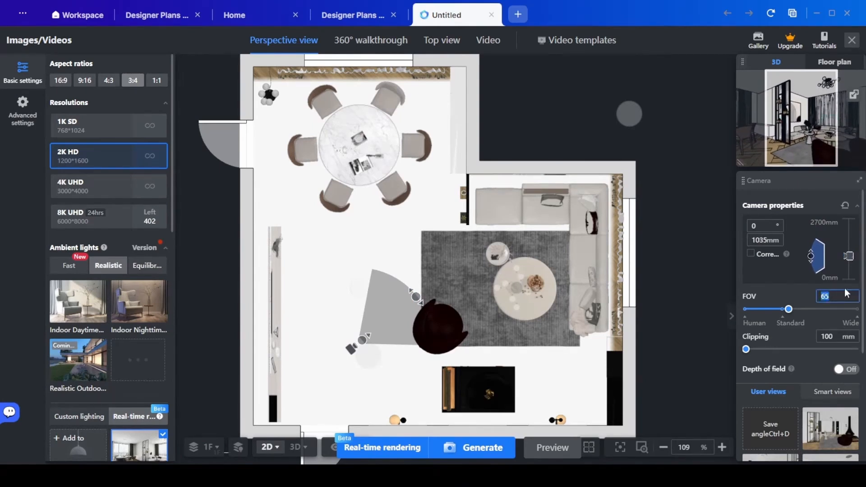
scroll(810, 330, "down", 4)
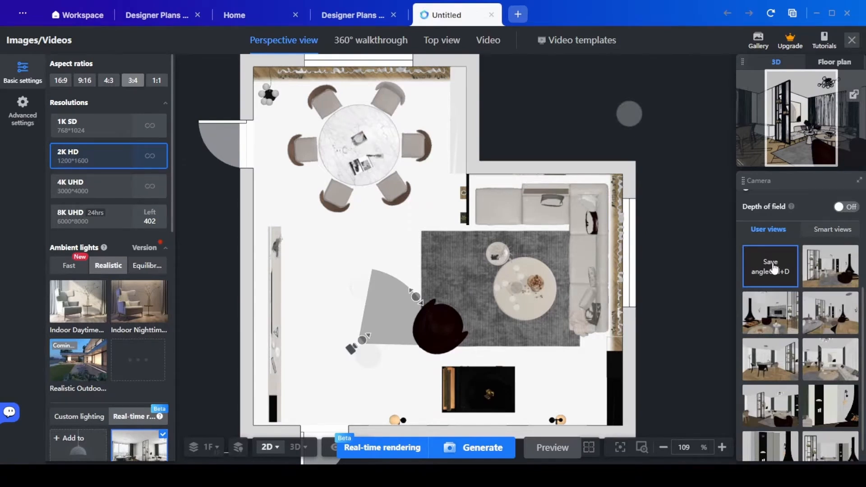
left_click(773, 269)
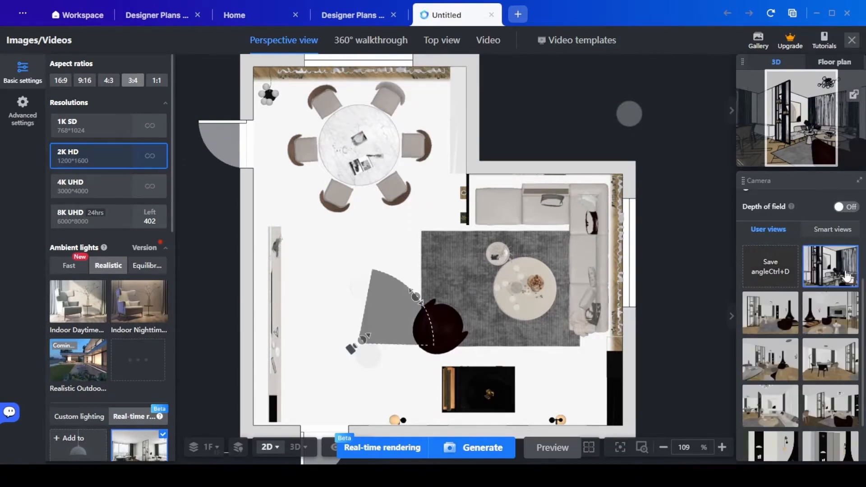
Step: Move the camera off position, restore it from the newly saved user view and show that view in 3D
left_click_drag(352, 348, 329, 300)
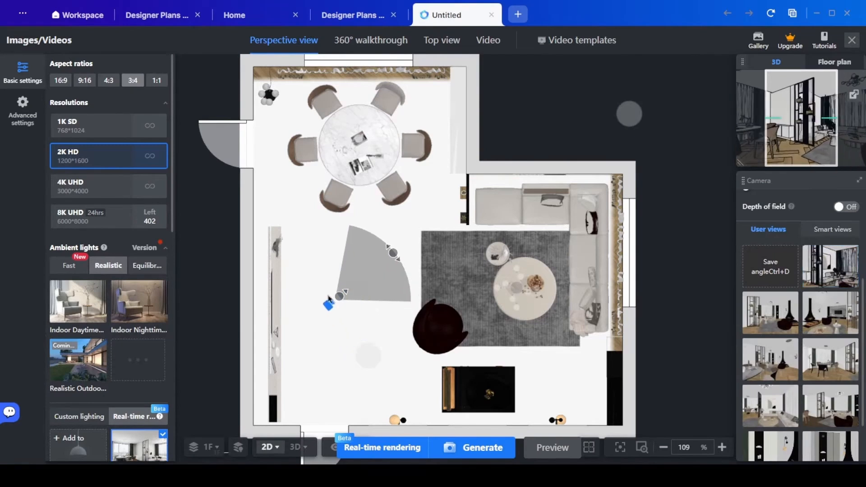
left_click(824, 266)
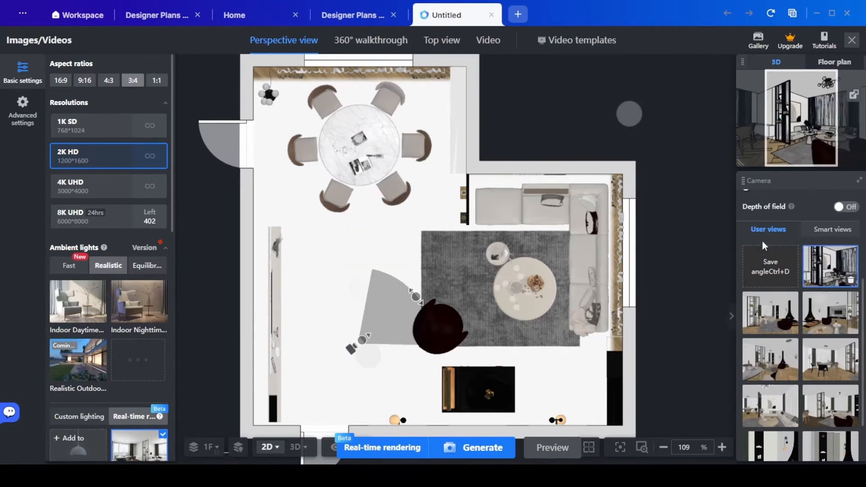
left_click(854, 96)
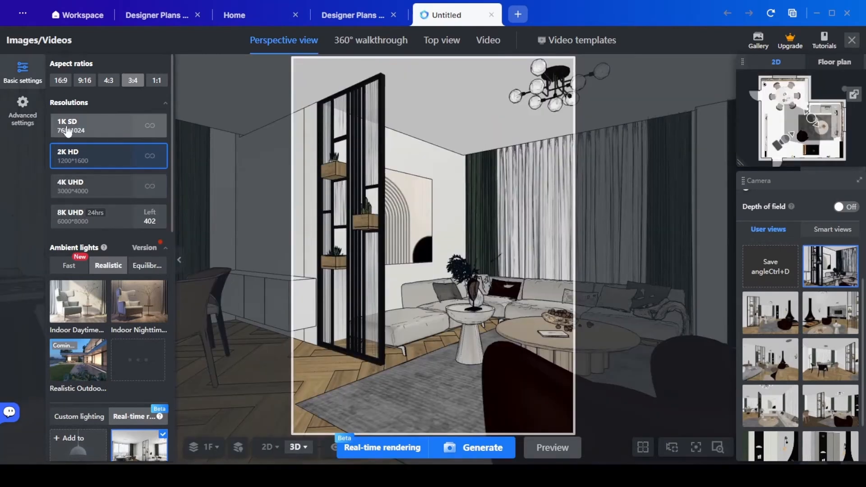
Step: Set the render resolution to 4K UHD and compare the ambient light modes, leaving Fast selected
left_click(71, 191)
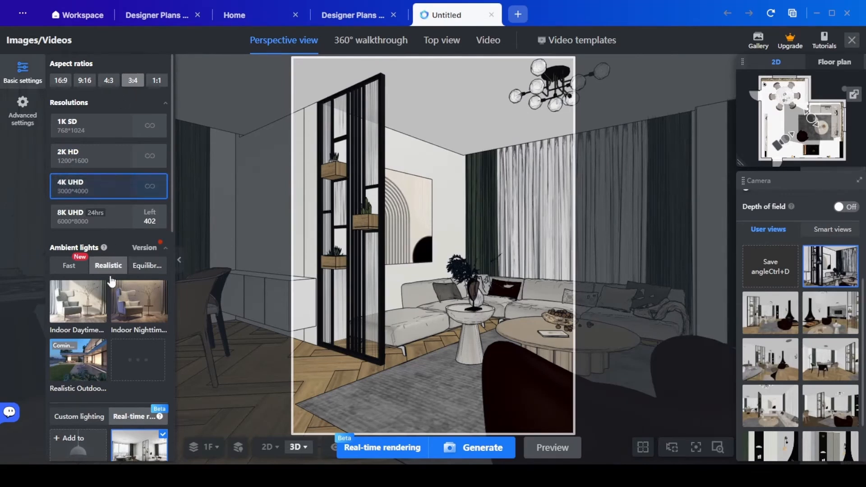
left_click(73, 269)
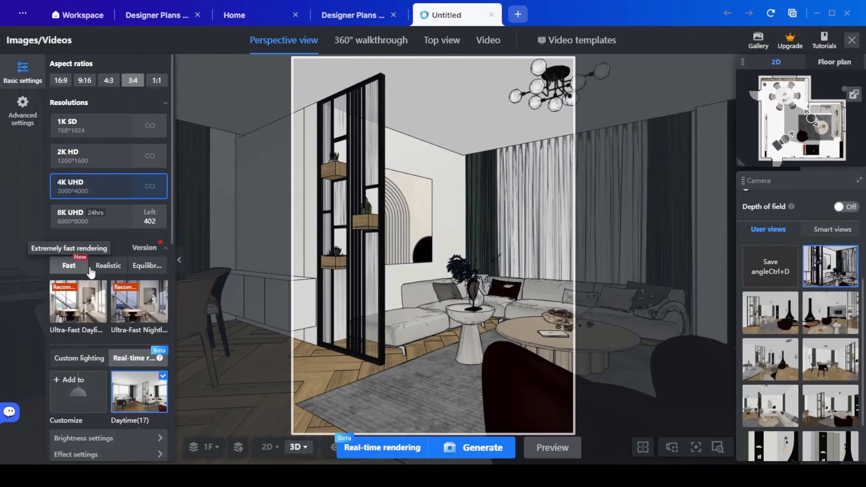
left_click(110, 267)
left_click(69, 266)
left_click(109, 266)
left_click(140, 267)
left_click(110, 267)
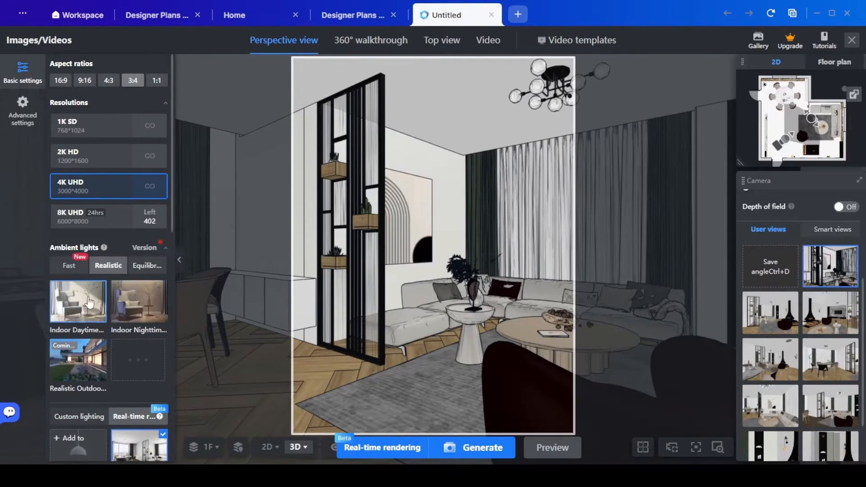
left_click(69, 266)
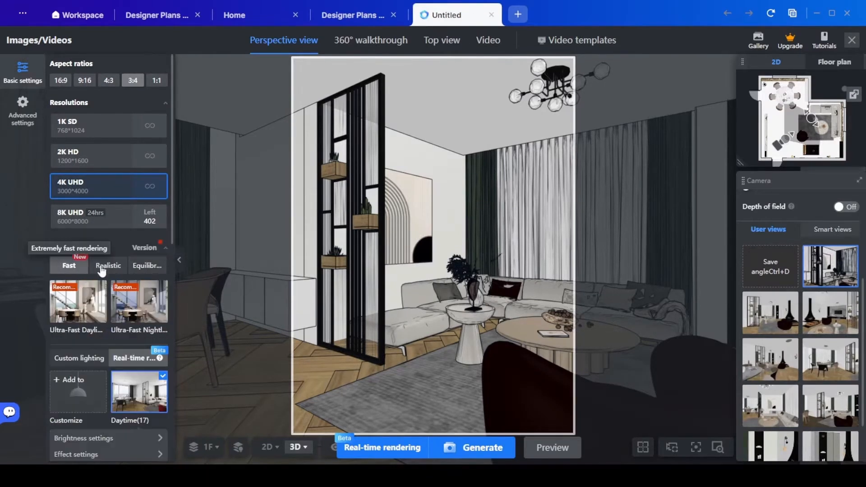
Step: Compare the Realistic and Equilibrium ambient light modes and select the Realistic mode's Indoor Daytime template
left_click(110, 267)
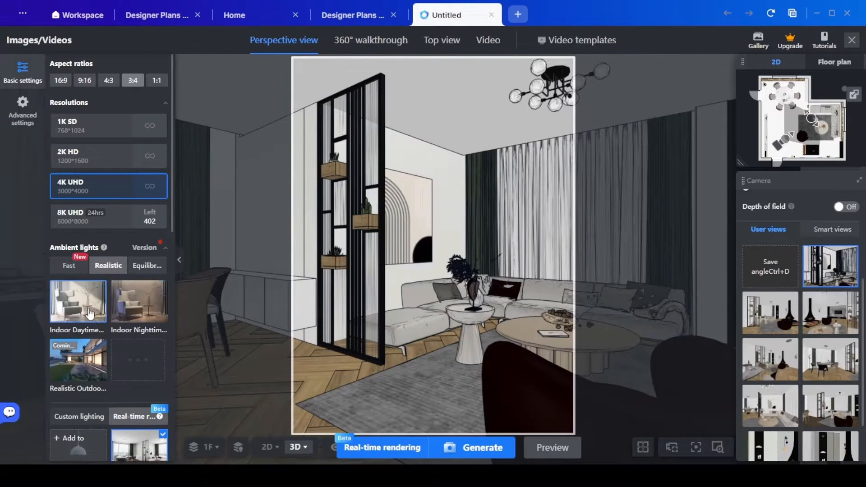
left_click(143, 270)
left_click(110, 266)
left_click(79, 317)
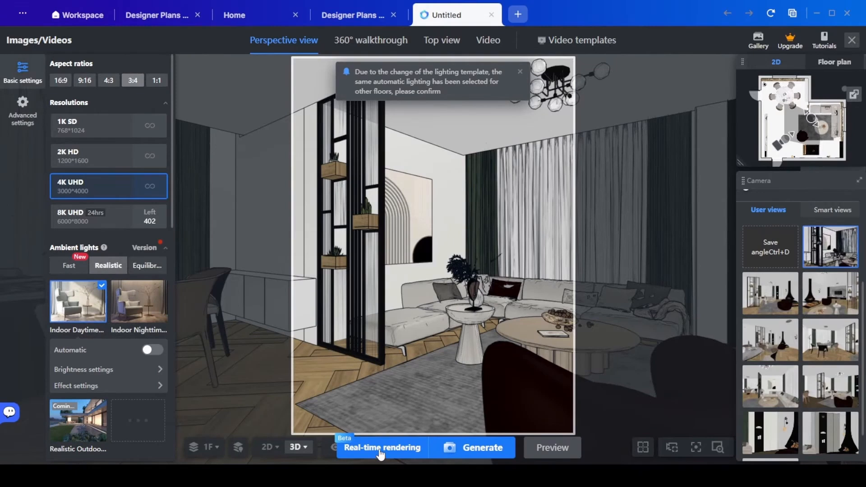
Step: Open real-time rendering, explore the living and dining areas in its live preview from several viewpoints, and return to the render settings
left_click(379, 449)
left_click(558, 360)
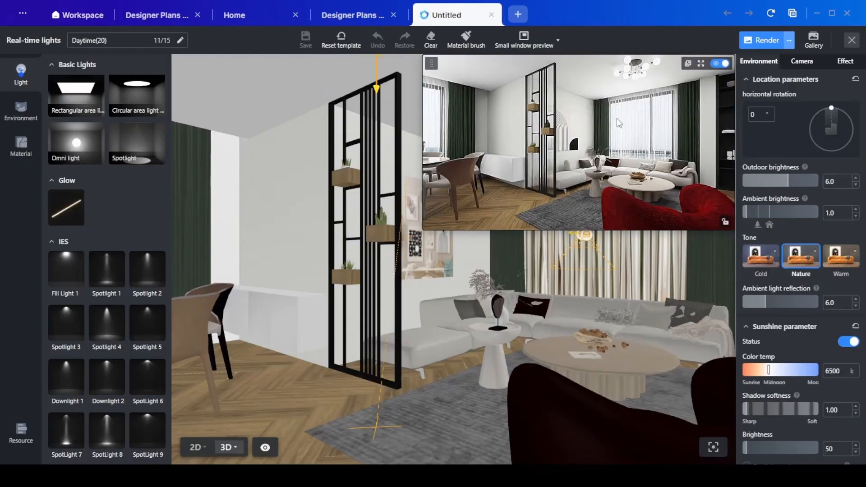
left_click_drag(367, 176, 329, 175)
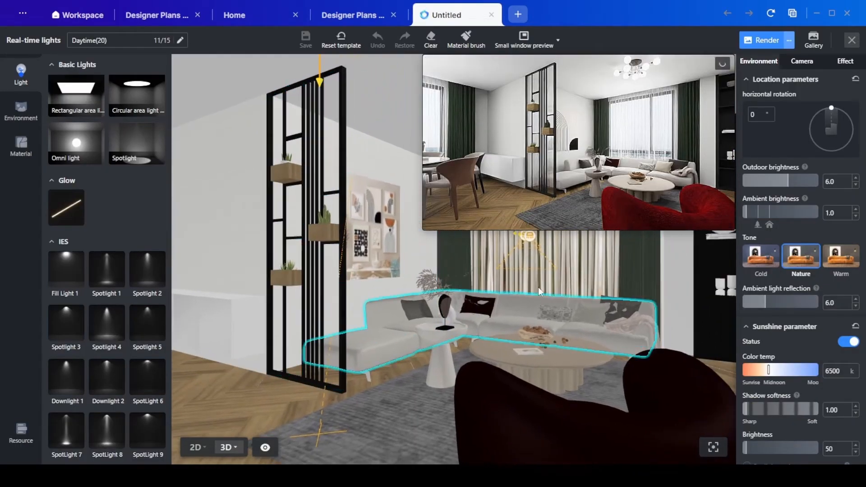
left_click_drag(615, 264, 530, 269)
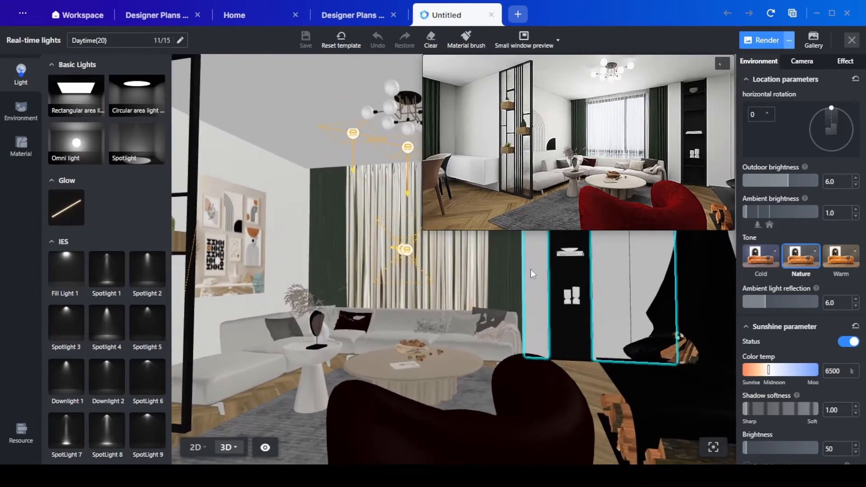
scroll(465, 265, "up", 3)
scroll(429, 257, "up", 3)
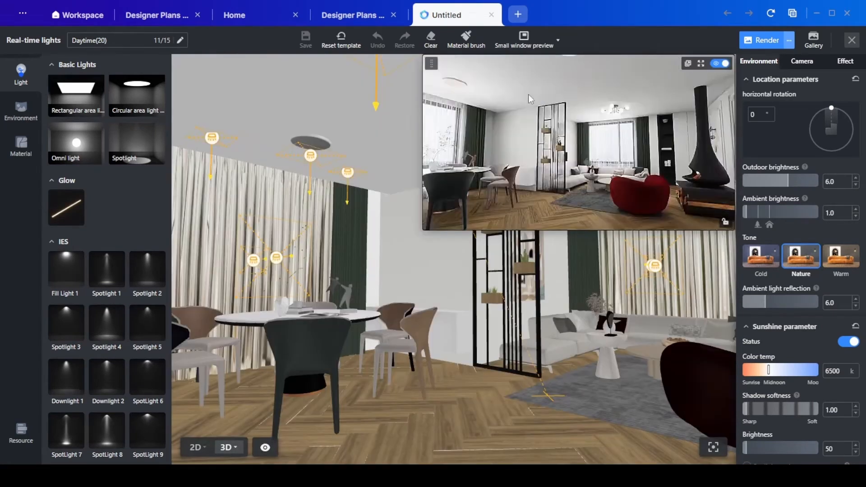
left_click_drag(528, 310, 504, 312)
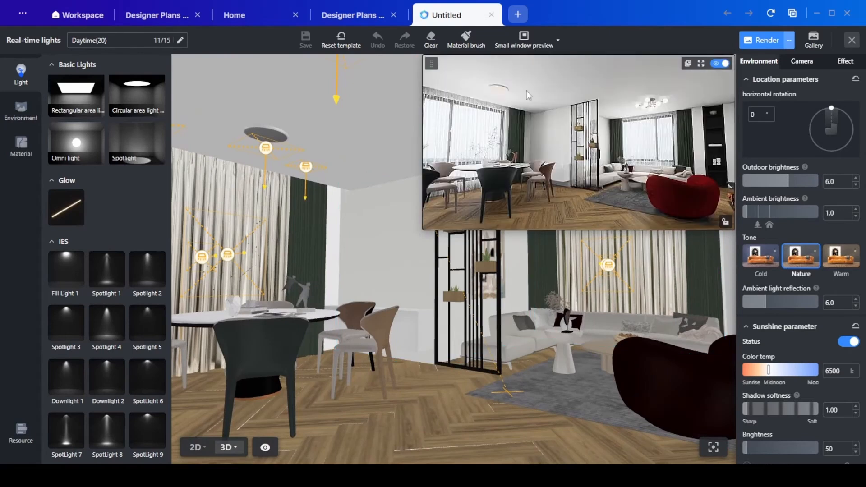
left_click(851, 40)
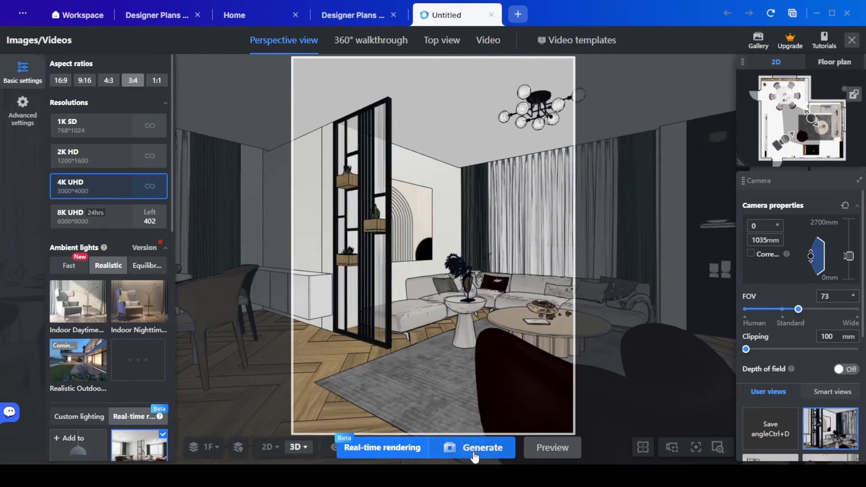
Step: Generate the 4K UHD perspective render and open it from the gallery in large view
left_click(475, 451)
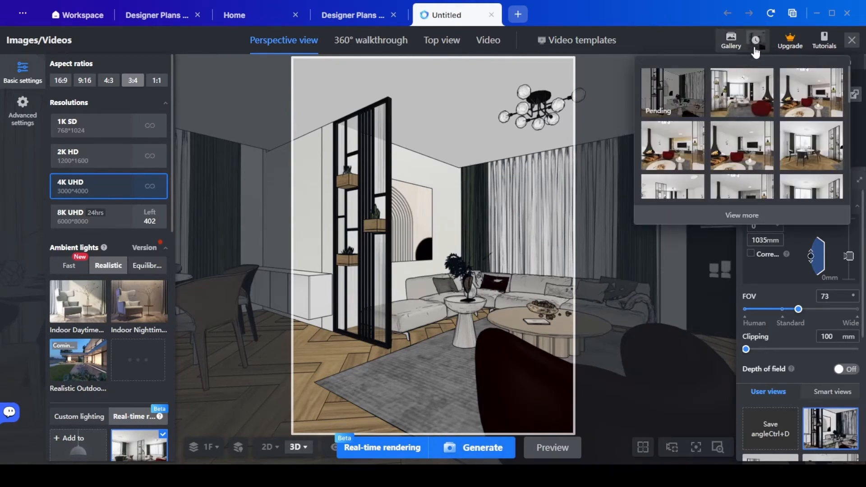
left_click(744, 44)
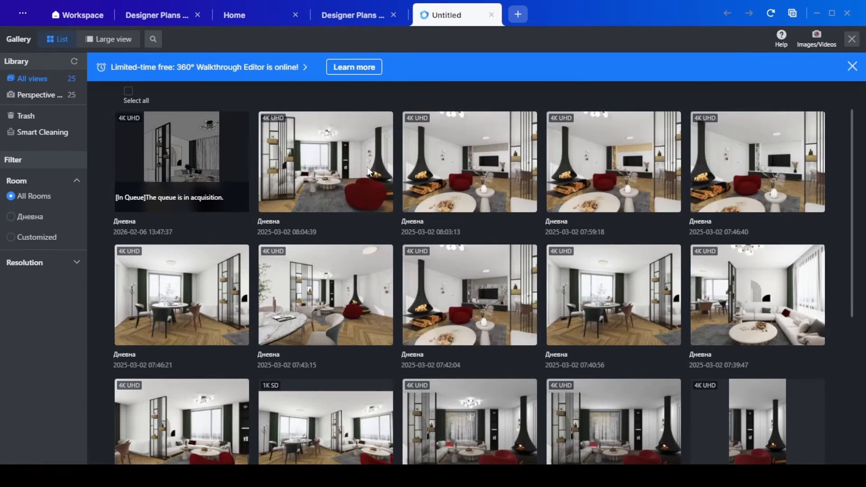
left_click(182, 159)
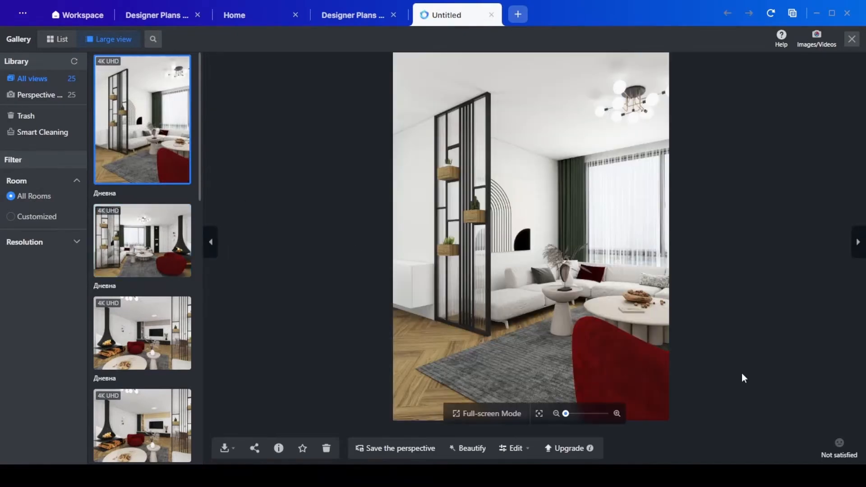
Step: Examine the finished living room render up close, download the image, and dismiss the download list
scroll(496, 307, "up", 5)
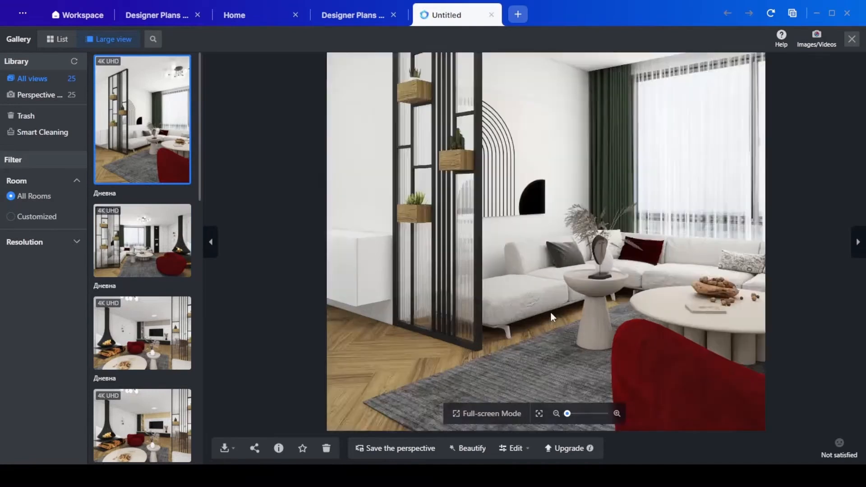
scroll(464, 226, "up", 5)
scroll(457, 237, "down", 4)
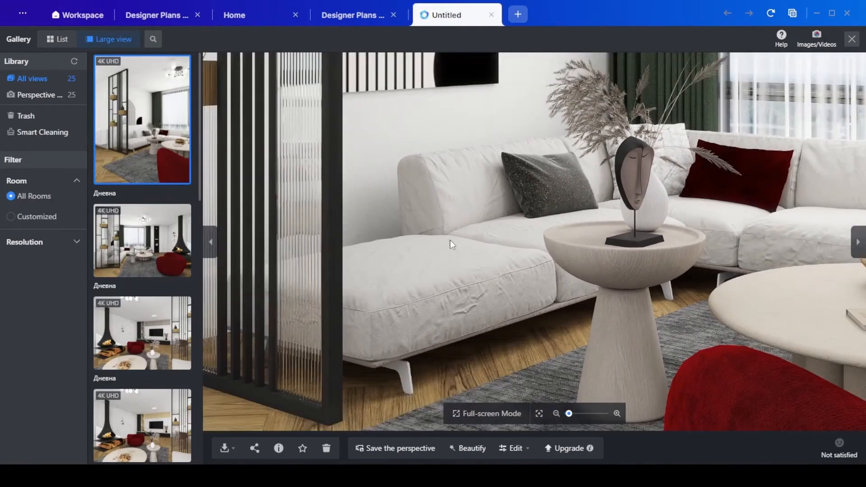
scroll(654, 268, "up", 3)
scroll(496, 297, "down", 6)
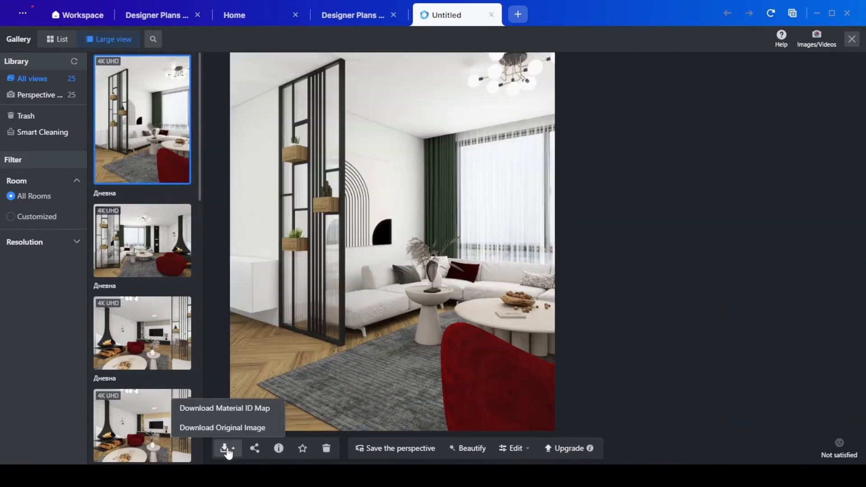
left_click(226, 449)
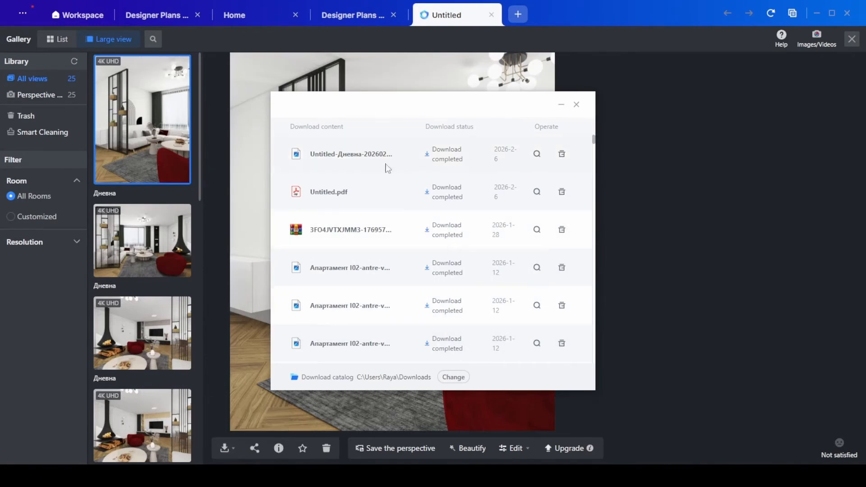
left_click(657, 161)
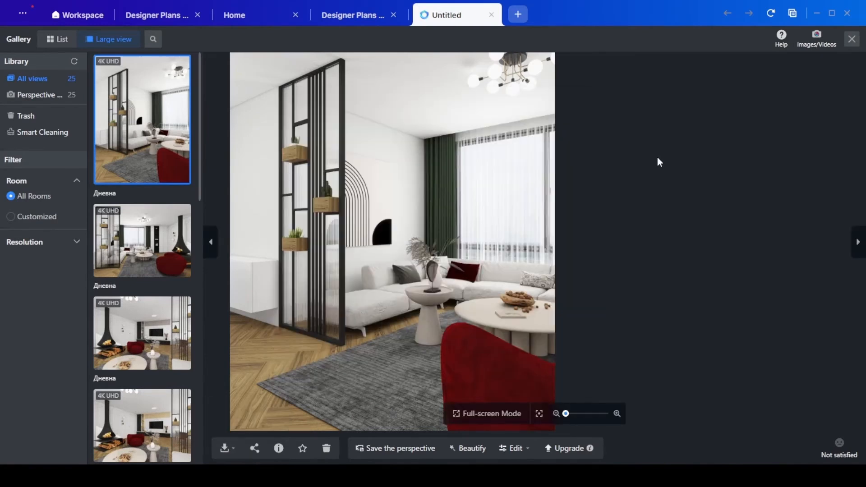